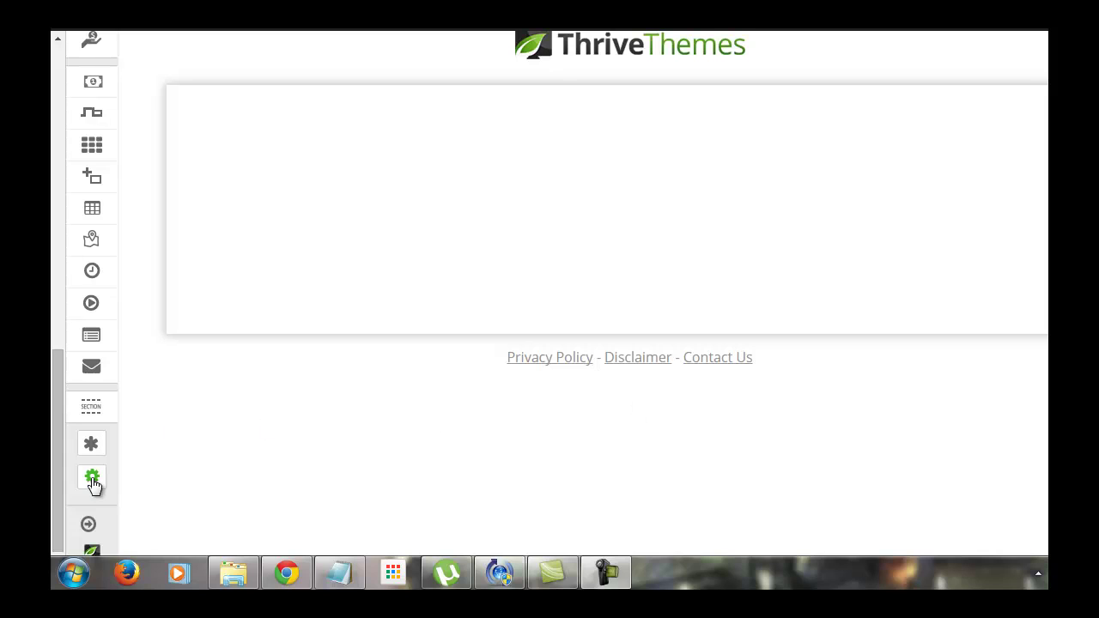
- Expand the content builder sidebar, open the landing page chooser and examine the default landing page templates
left_click(92, 525)
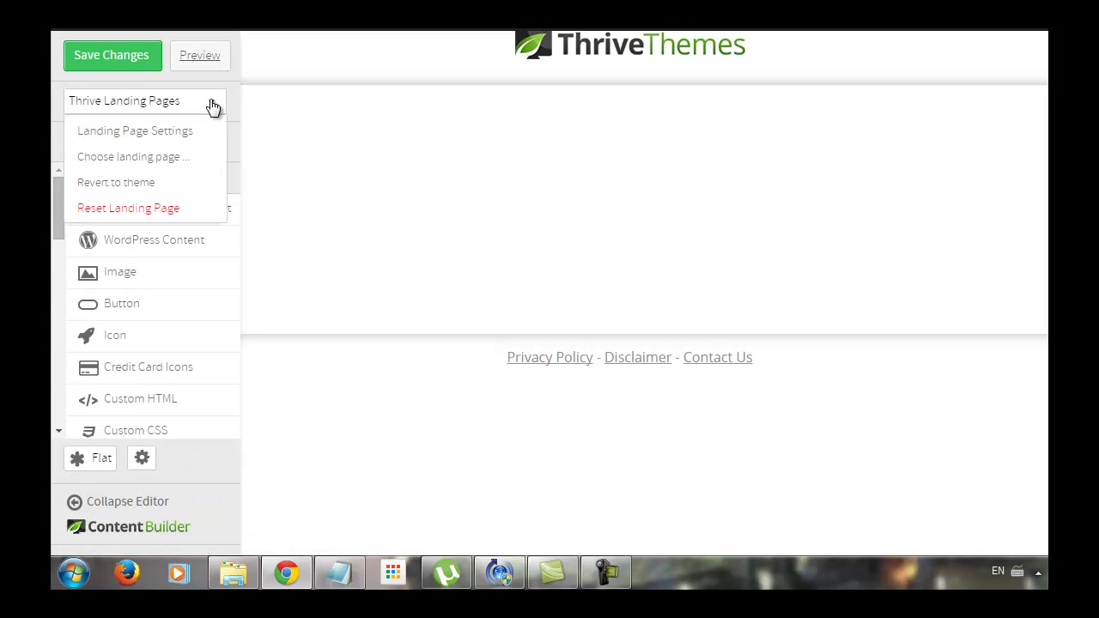
left_click(151, 159)
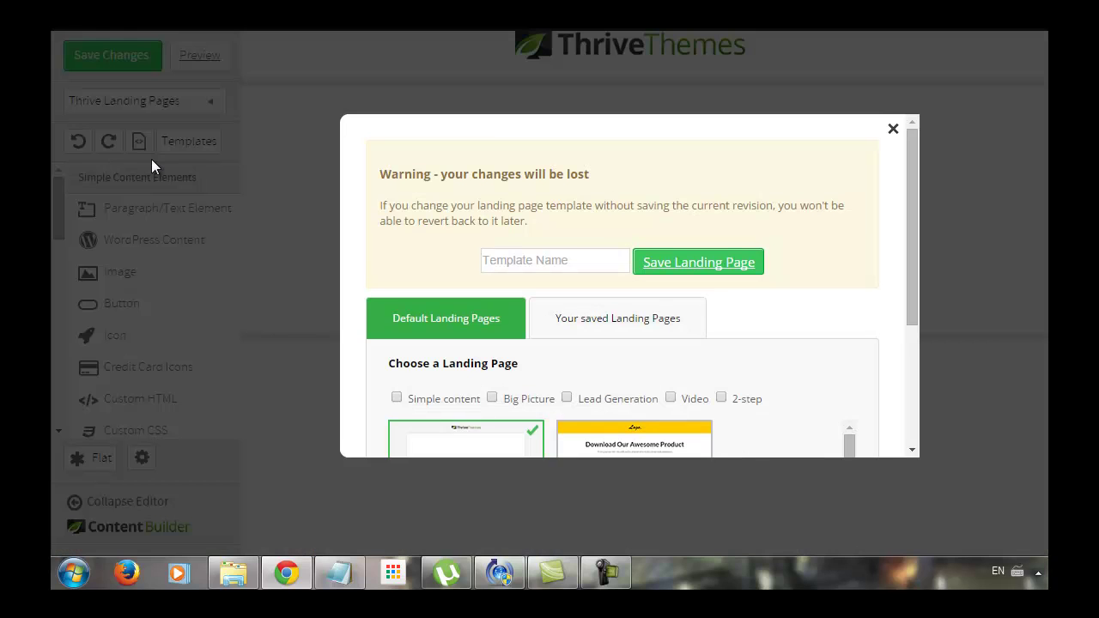
left_click_drag(914, 239, 913, 394)
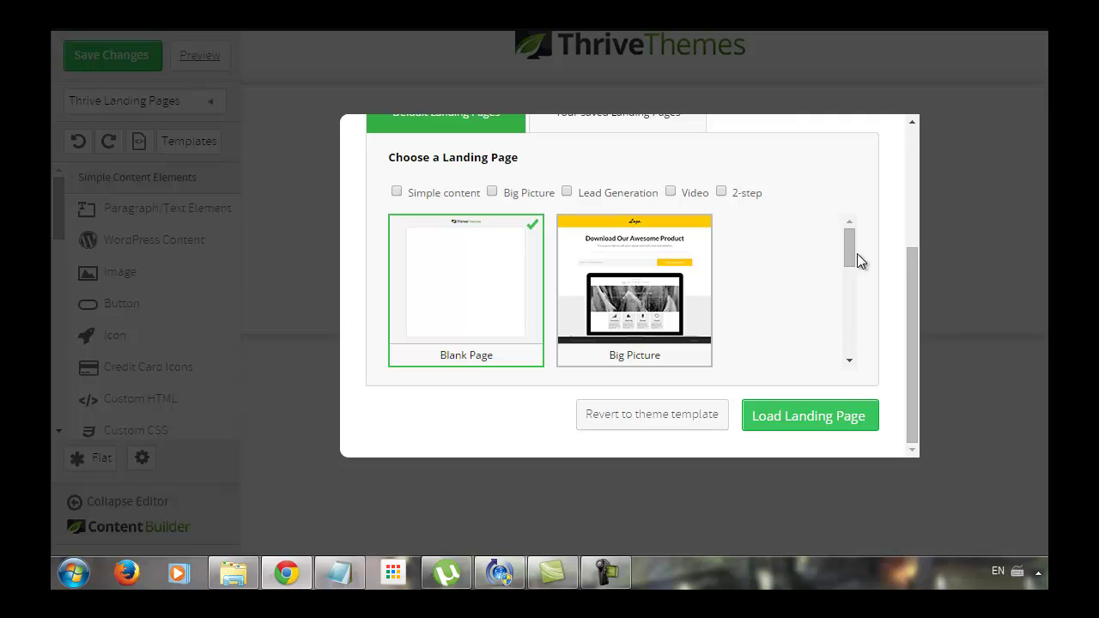
left_click_drag(854, 257, 851, 315)
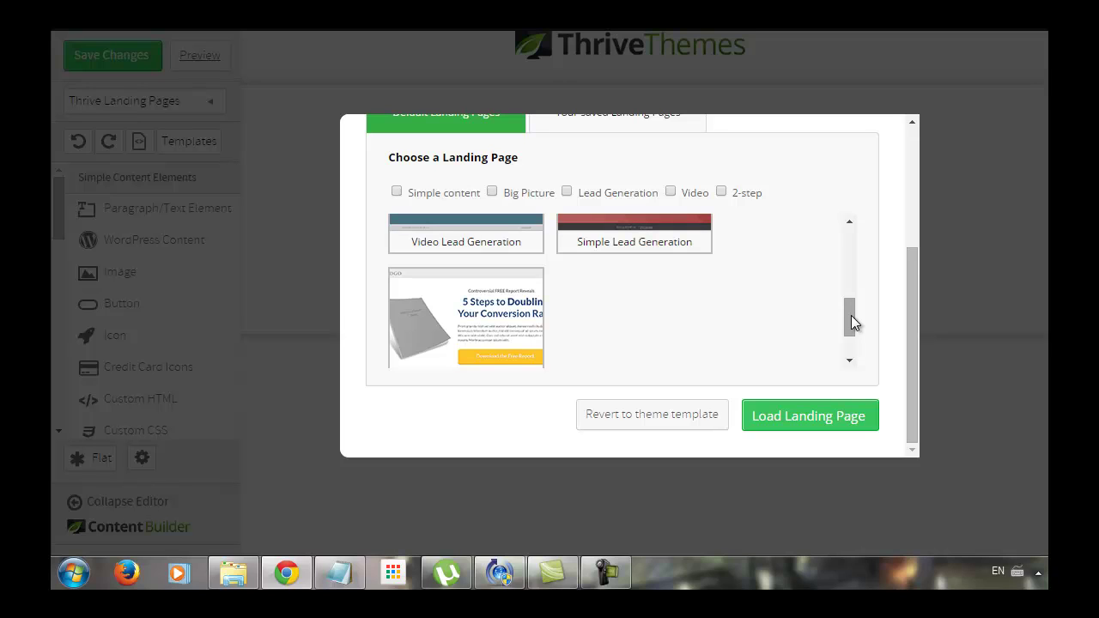
left_click_drag(851, 315, 850, 261)
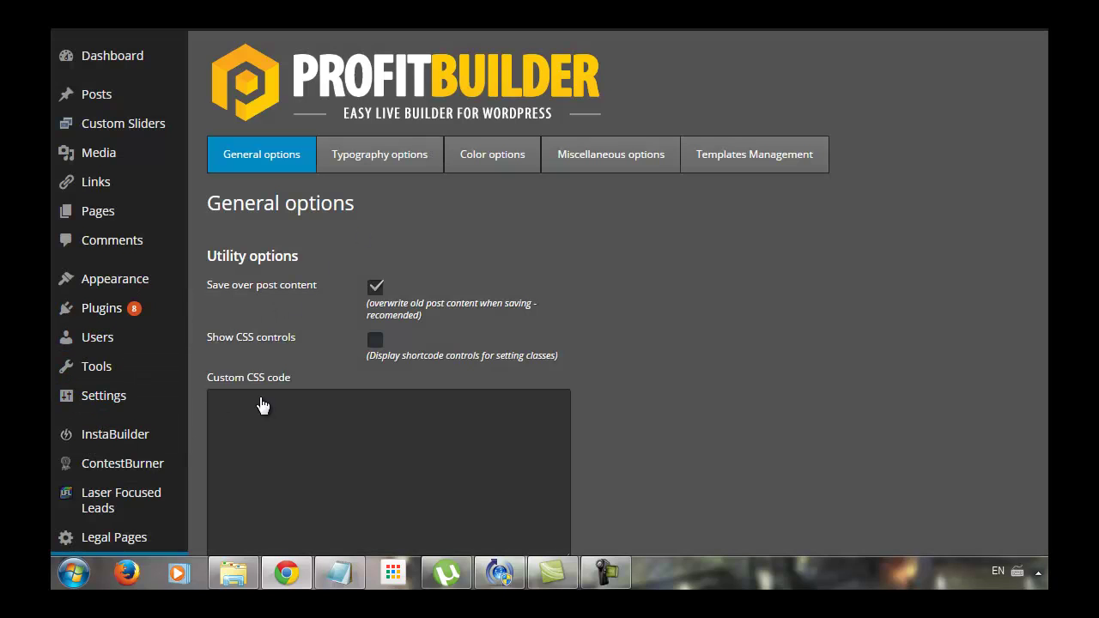
- In the ProfitBuilder settings, open Templates Management and examine the available page templates across all categories
left_click(762, 151)
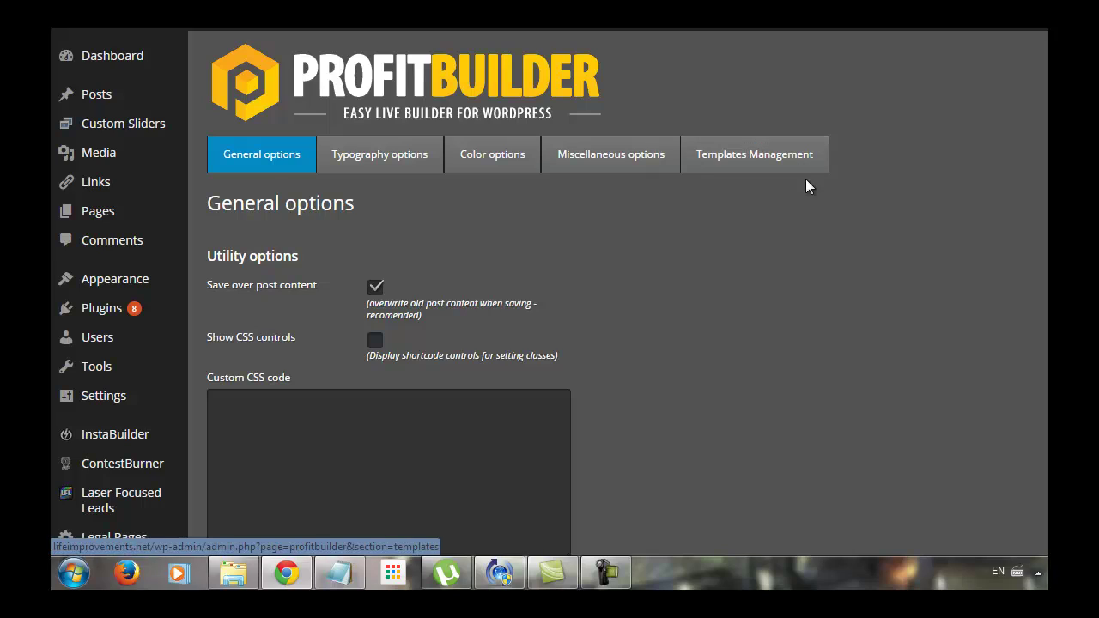
scroll(541, 297, "down", 20)
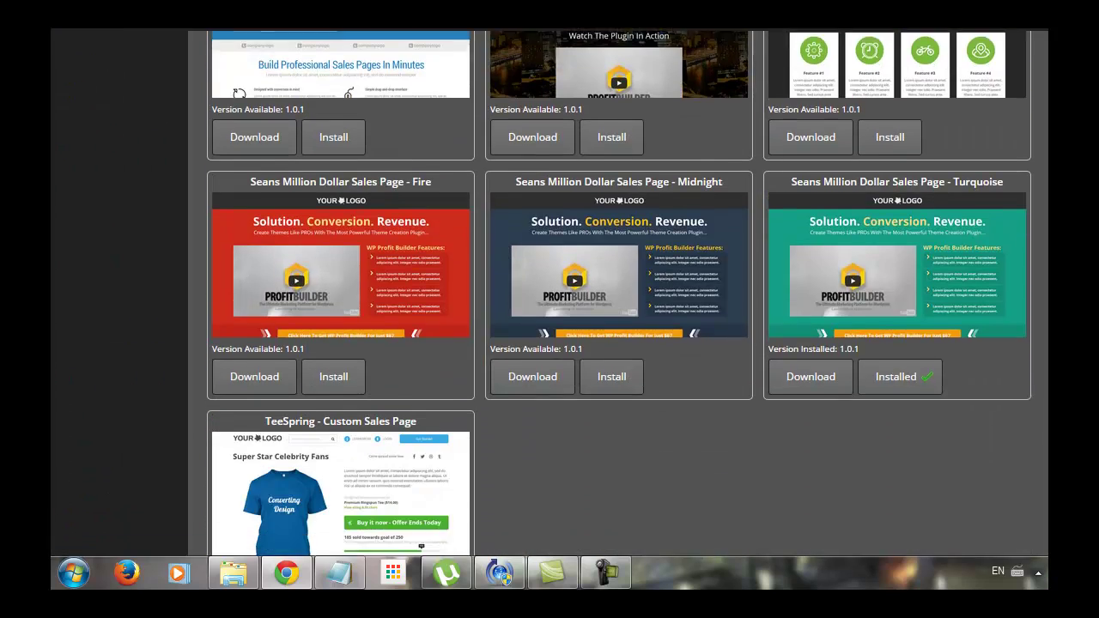
scroll(541, 296, "down", 17)
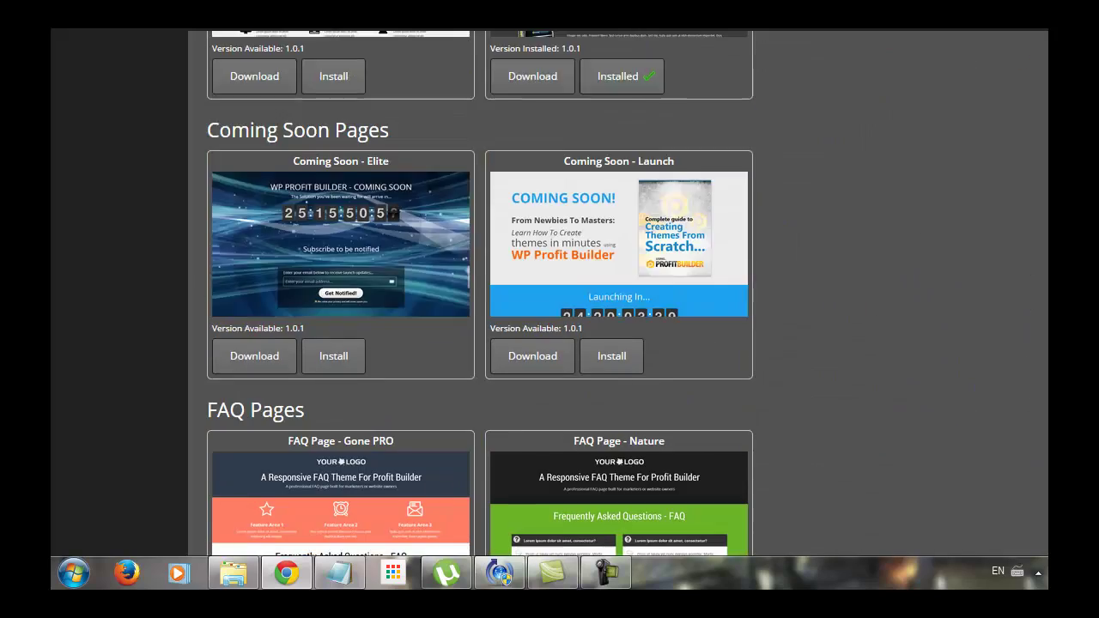
scroll(480, 295, "up", 10)
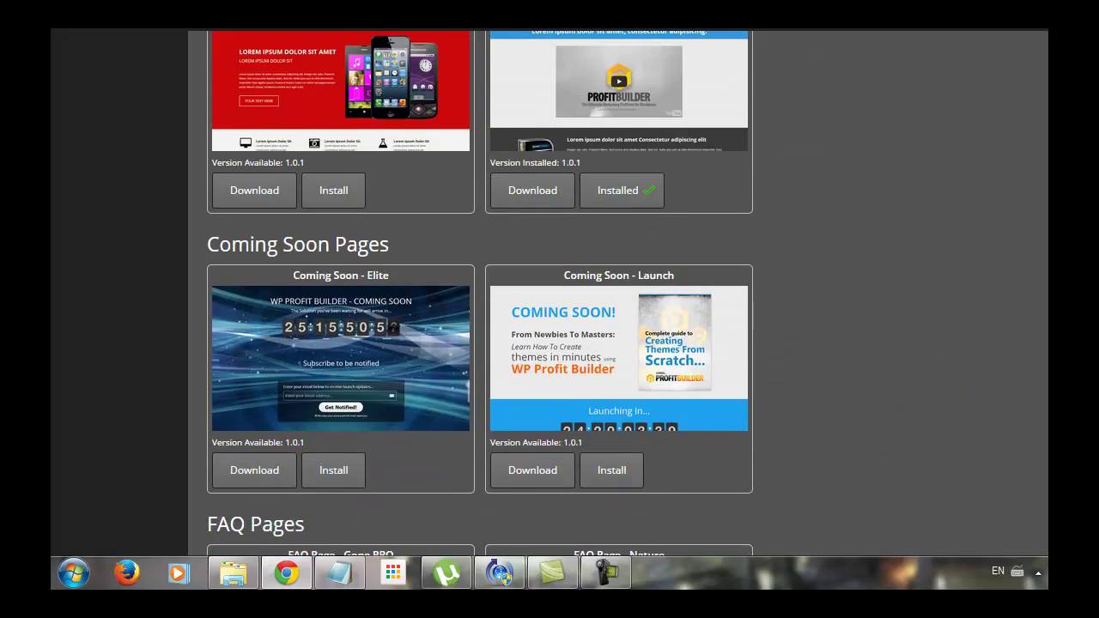
scroll(480, 295, "up", 10)
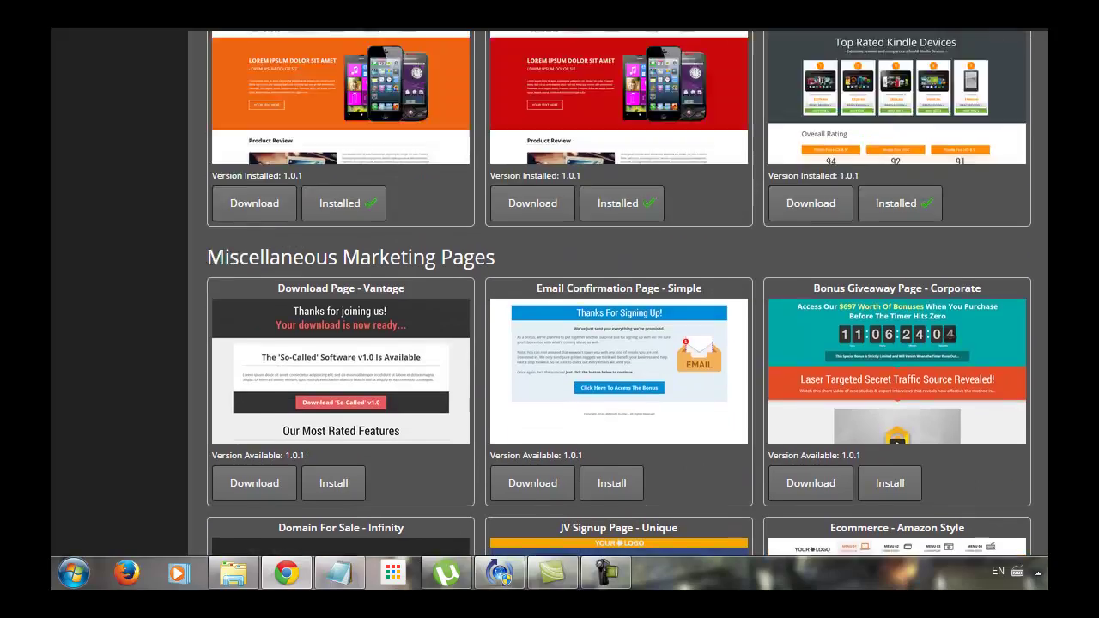
scroll(619, 295, "up", 10)
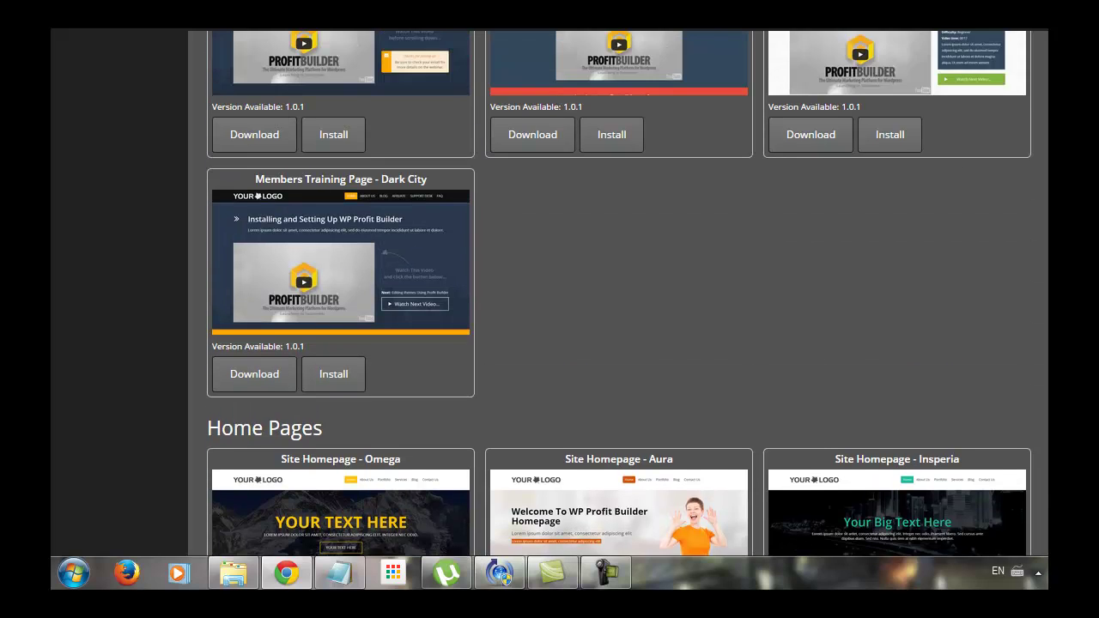
scroll(619, 294, "up", 8)
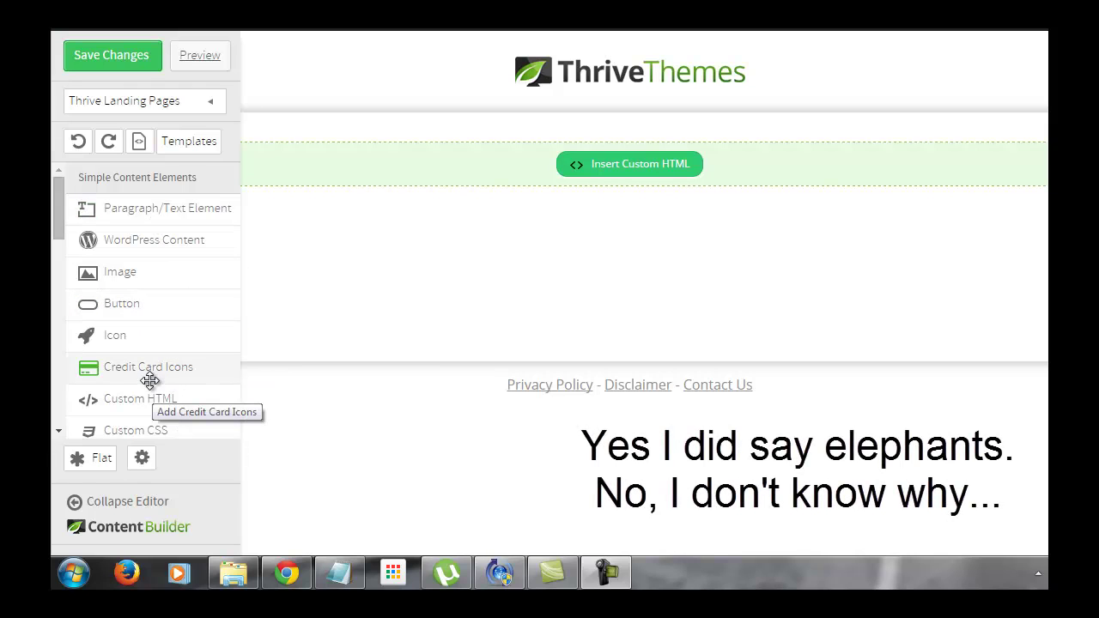
- In Thrive Content Builder, examine the simple, multi-style, advanced and theme elements available for building the page
scroll(123, 405, "down", 3)
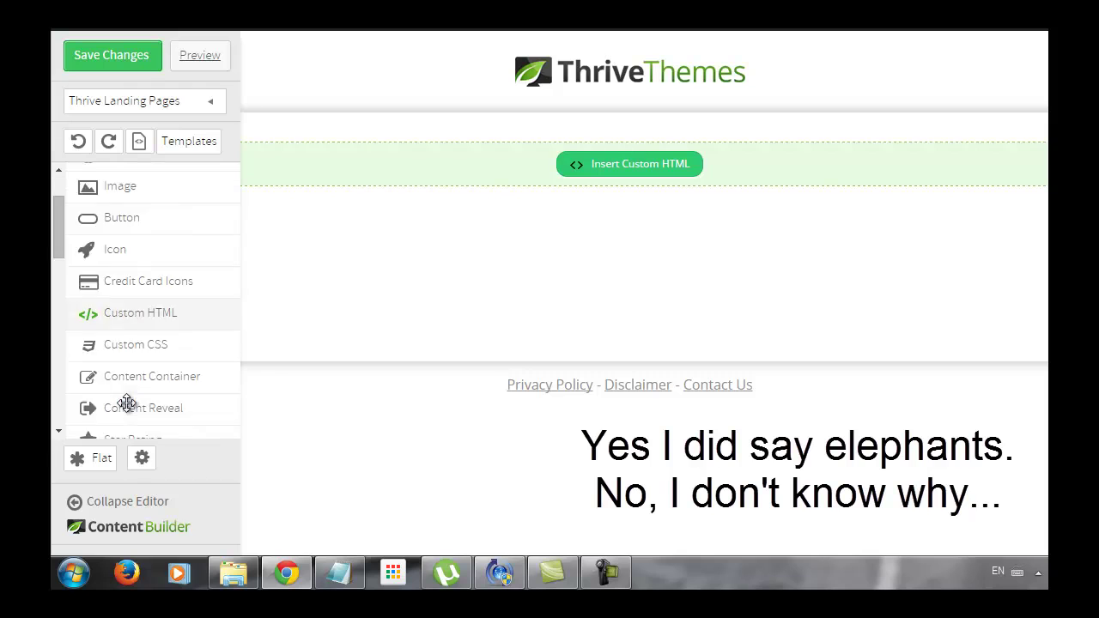
scroll(110, 289, "up", 1)
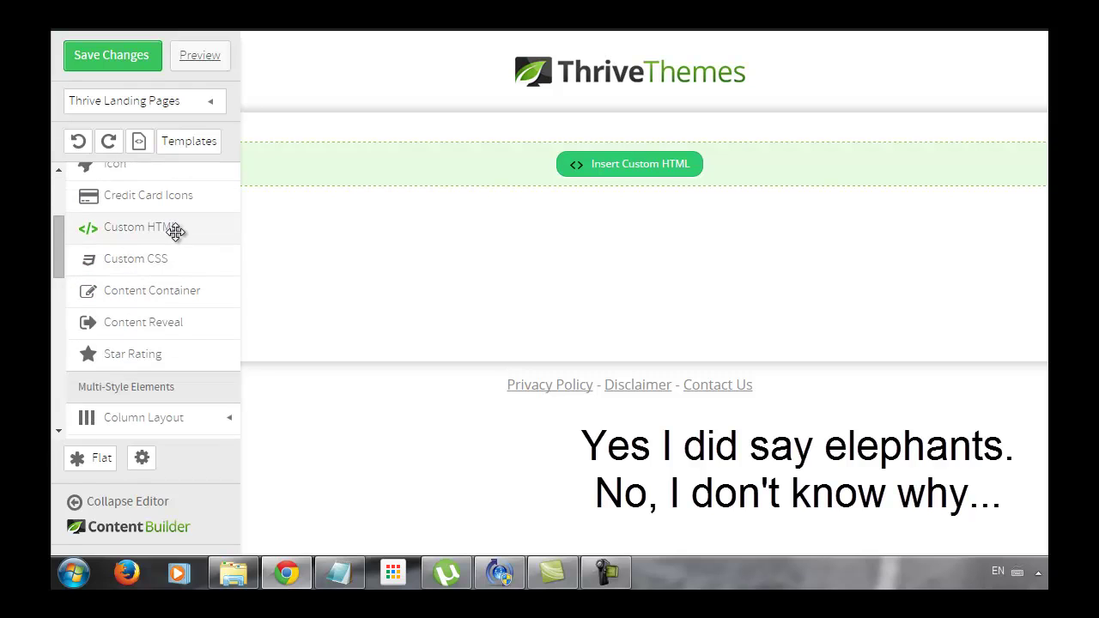
scroll(194, 292, "down", 3)
scroll(129, 258, "up", 1)
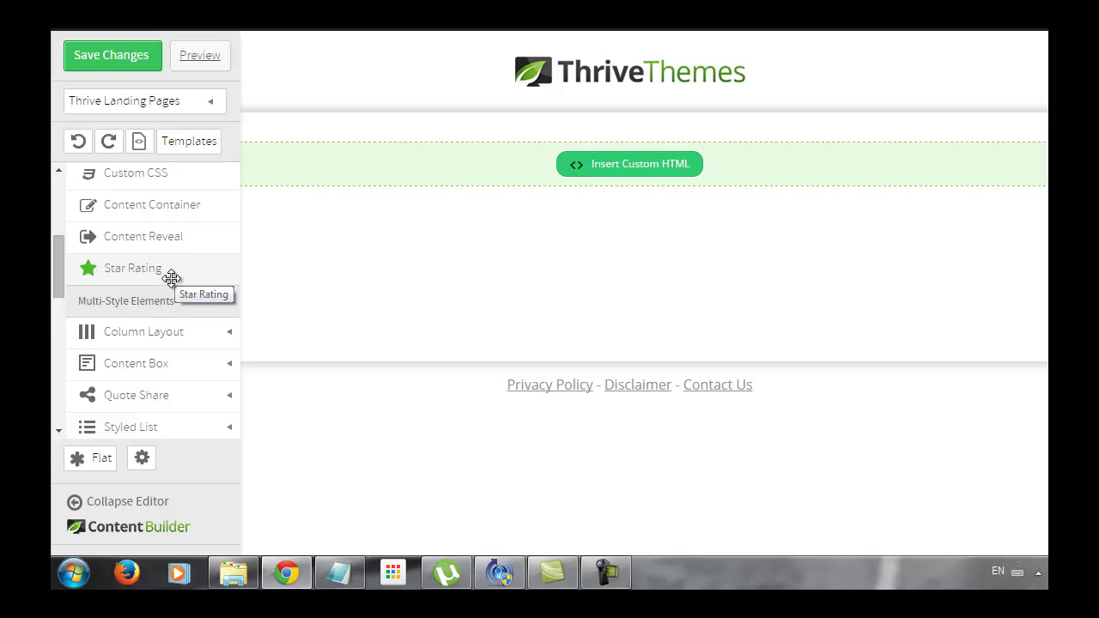
scroll(198, 292, "down", 1)
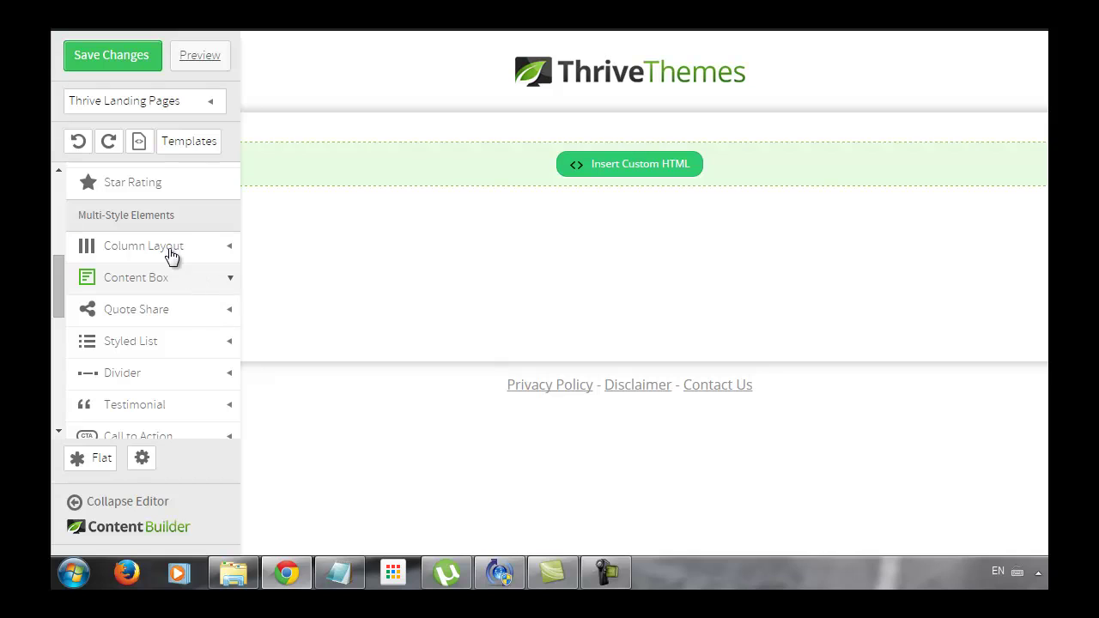
scroll(170, 266, "down", 1)
scroll(182, 297, "down", 3)
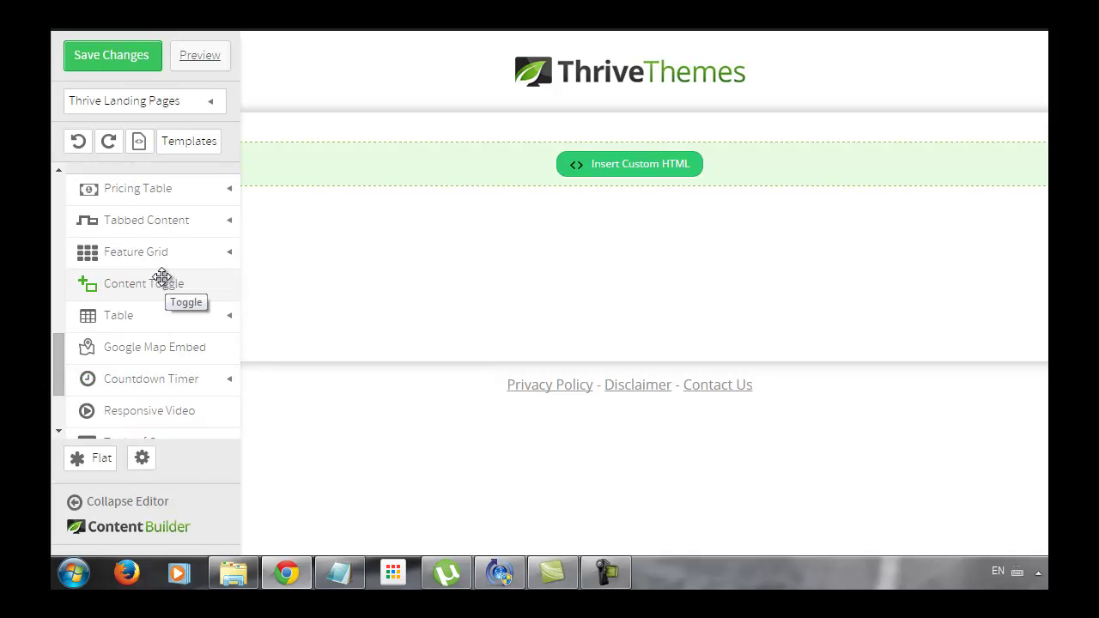
scroll(189, 274, "down", 1)
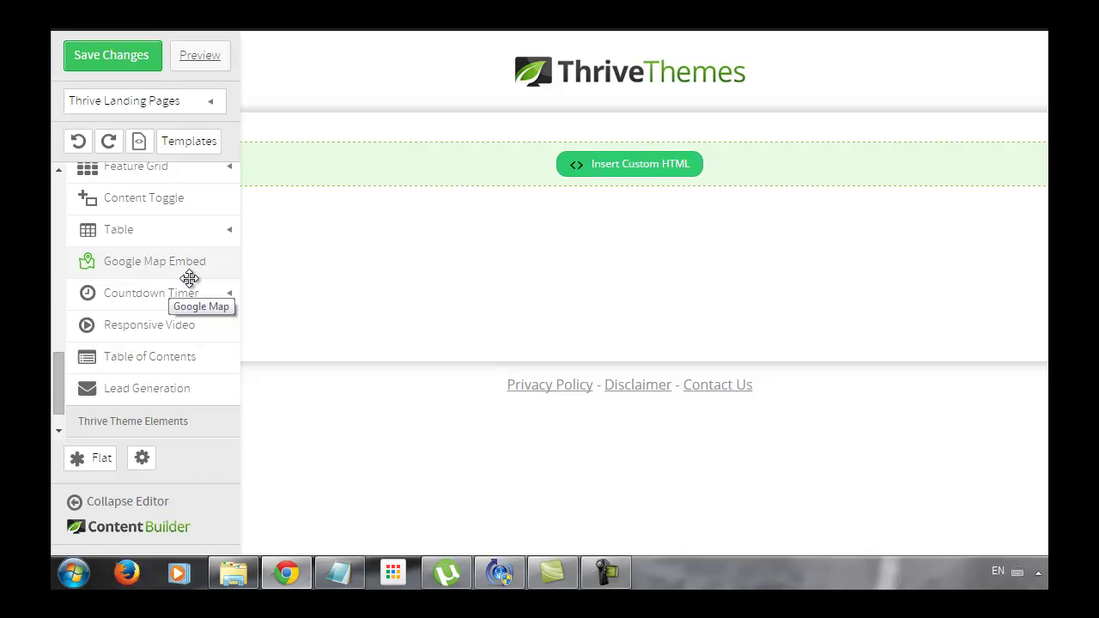
scroll(141, 288, "down", 1)
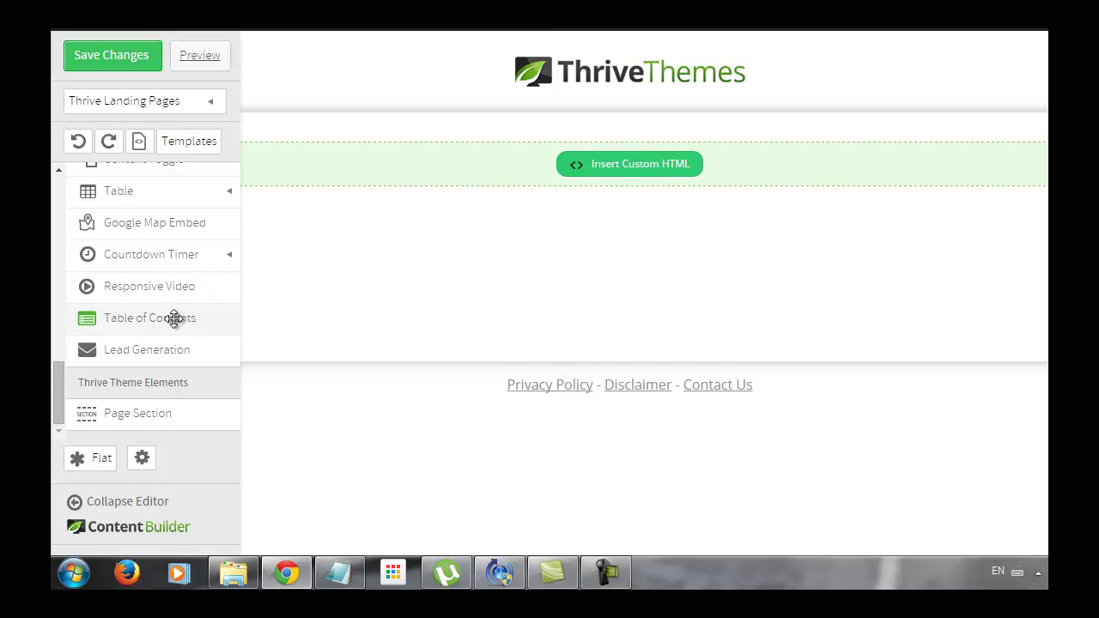
scroll(176, 321, "down", 1)
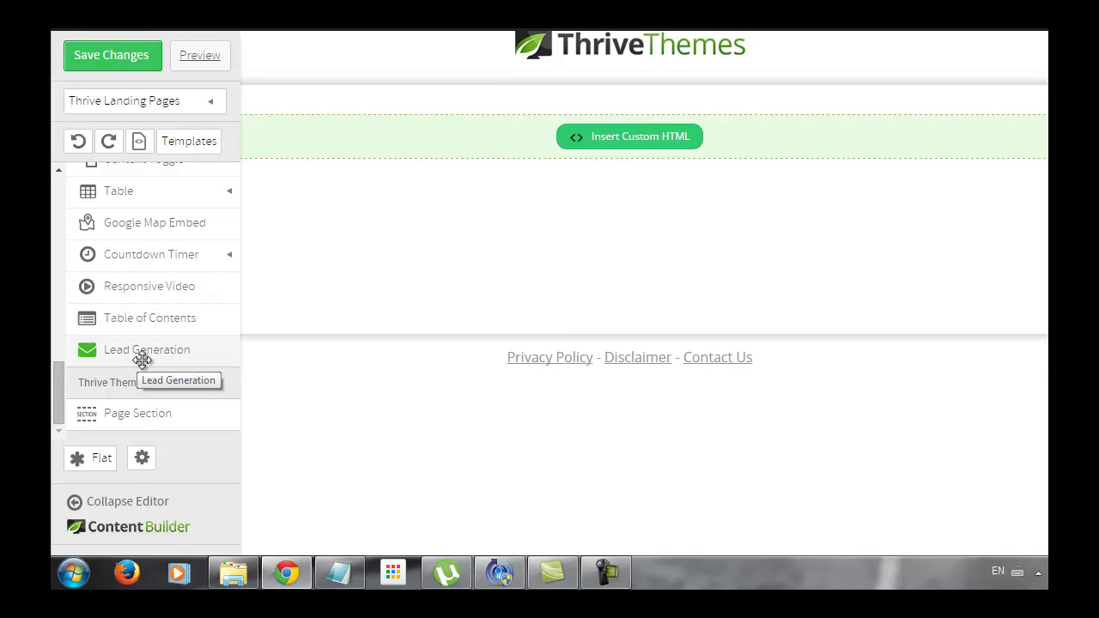
scroll(164, 302, "up", 10)
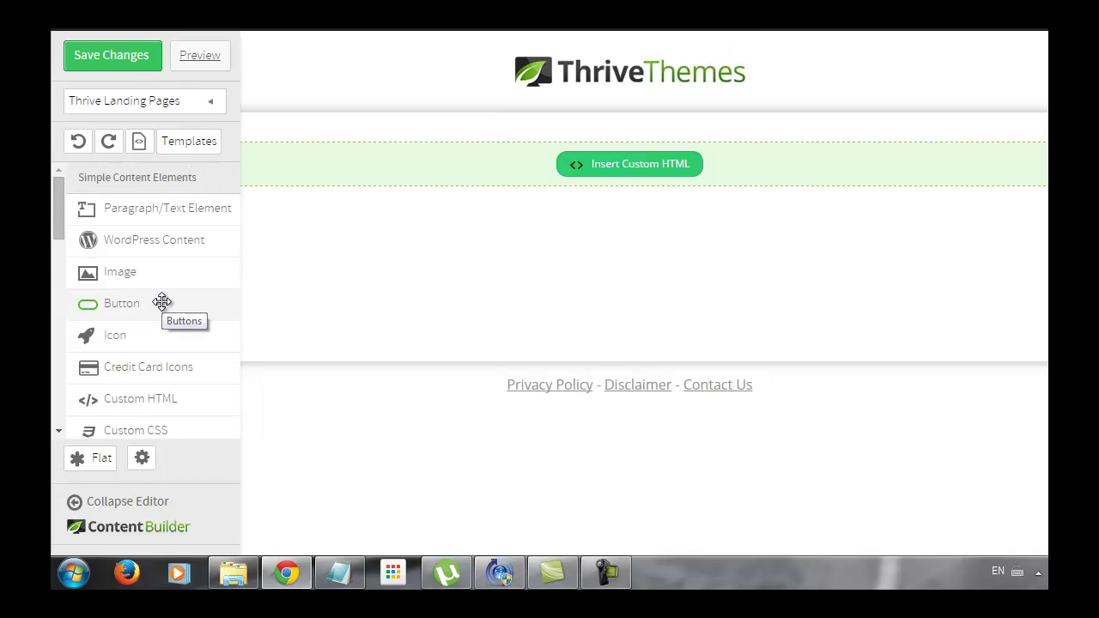
scroll(169, 305, "down", 10)
scroll(175, 320, "down", 1)
scroll(187, 343, "up", 8)
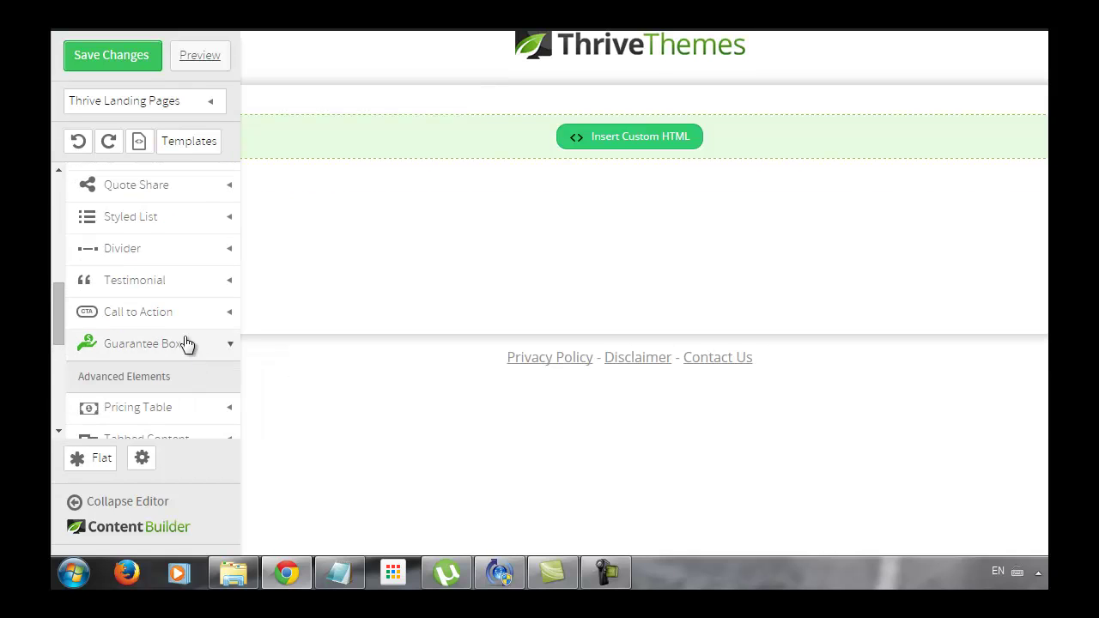
scroll(147, 198, "up", 3)
scroll(149, 198, "down", 5)
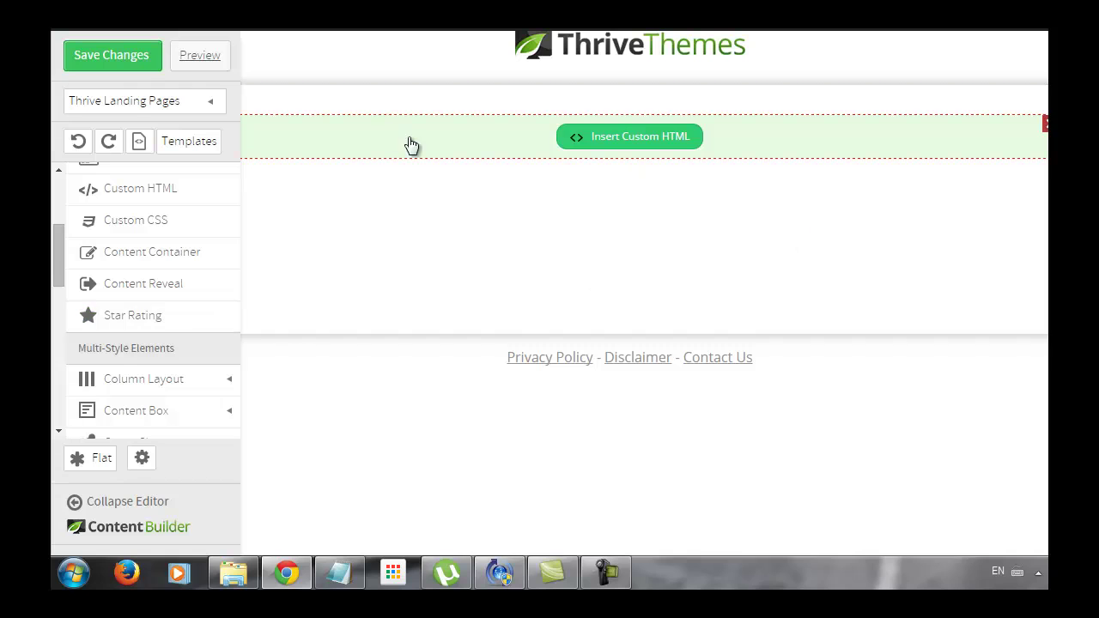
- Place a Style 2 content box with headline on the page, below the custom HTML element
scroll(152, 287, "up", 5)
scroll(189, 304, "down", 4)
scroll(191, 309, "down", 4)
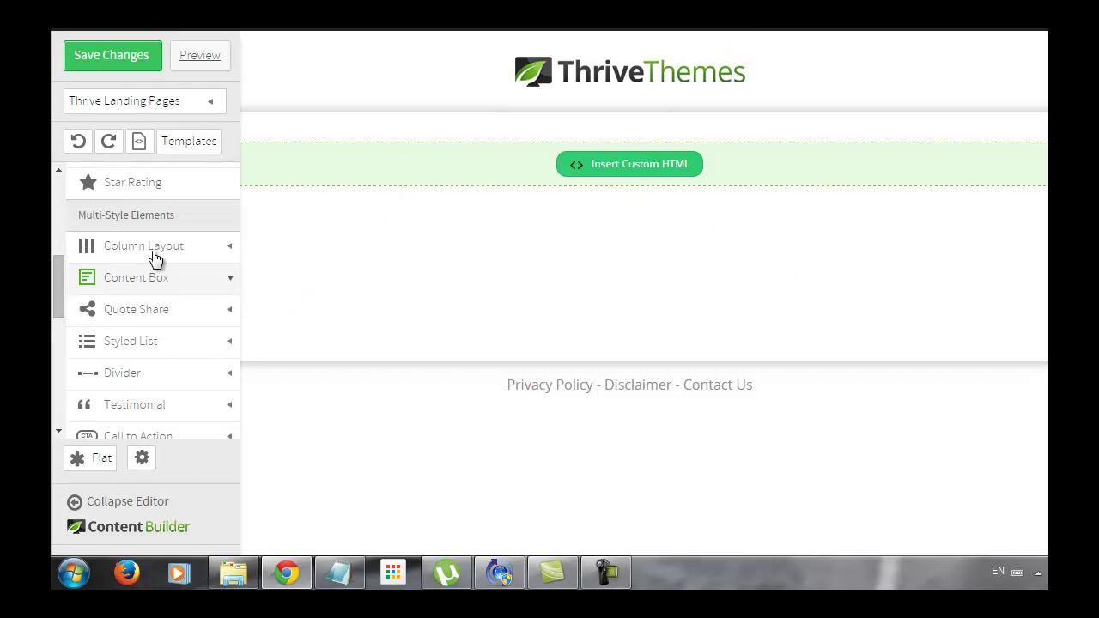
left_click(200, 286)
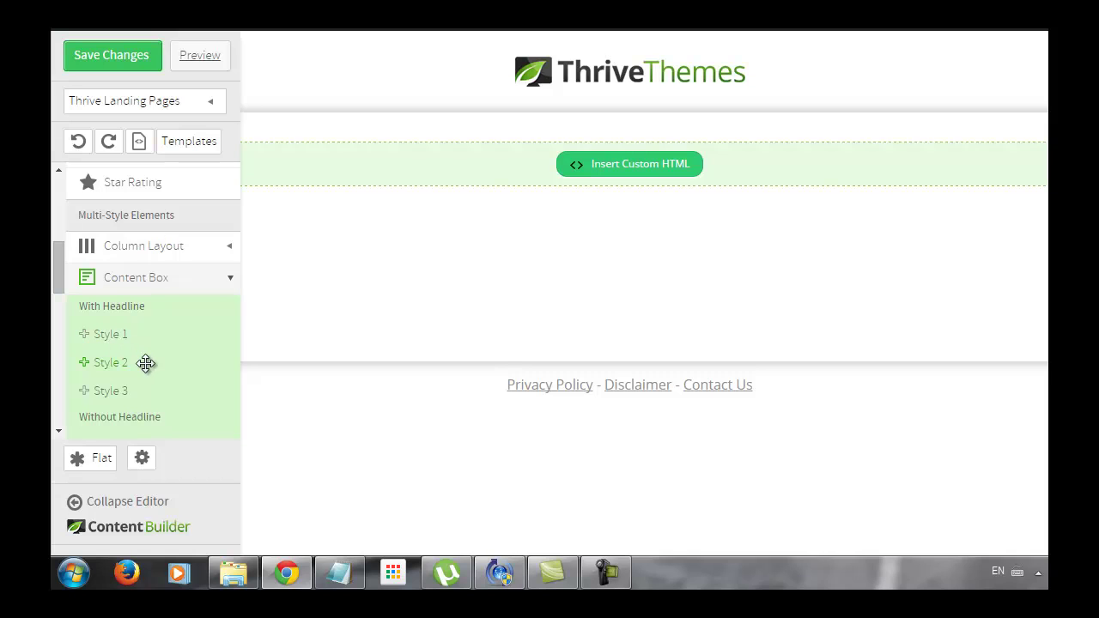
scroll(137, 352, "down", 2)
scroll(110, 240, "up", 1)
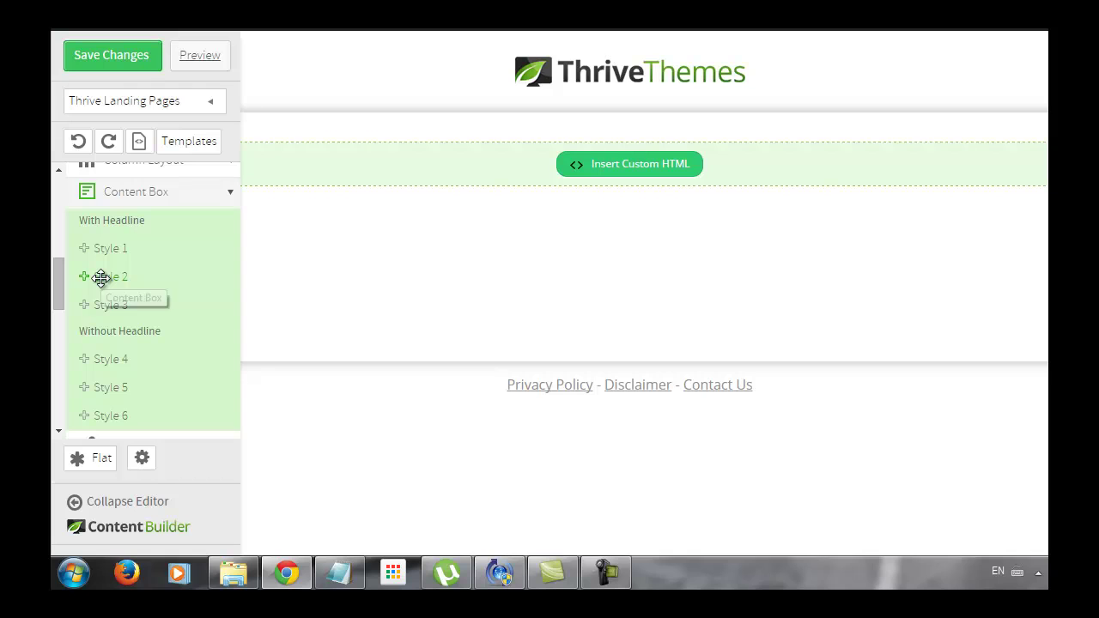
left_click_drag(101, 277, 655, 205)
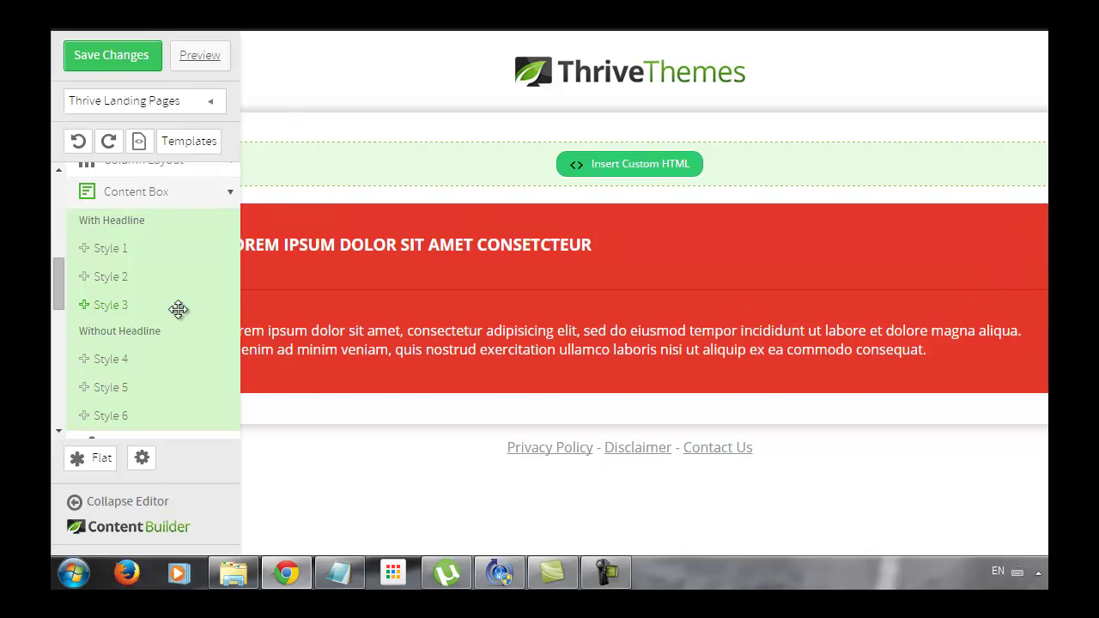
- Try the Classy style family on the page, and switch the page to the Minimal style family
left_click(91, 466)
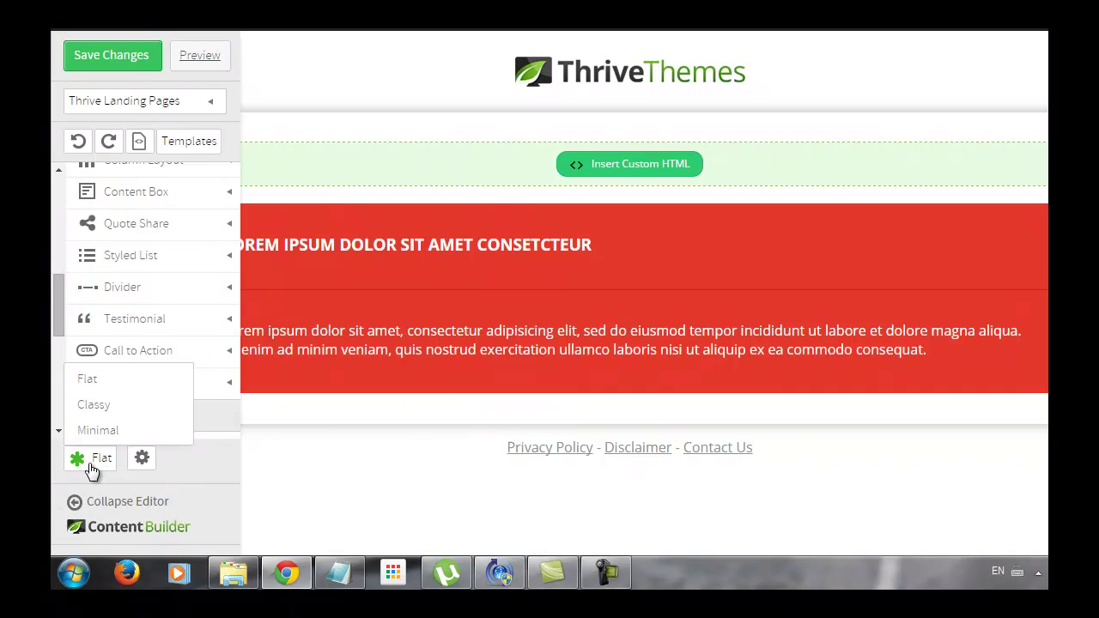
left_click(96, 410)
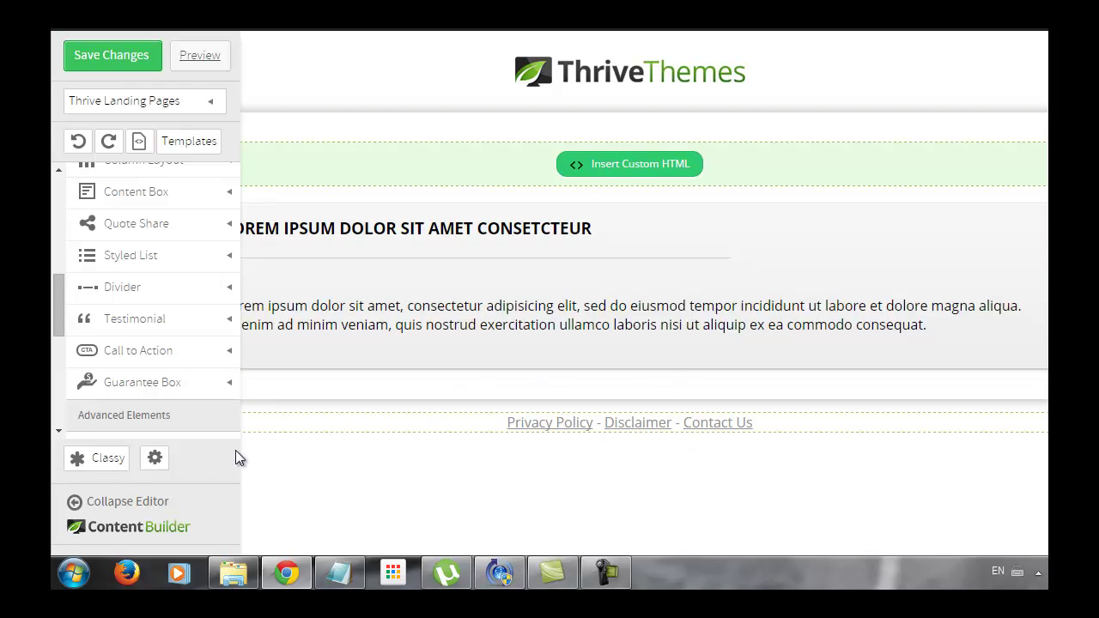
left_click(109, 462)
left_click(117, 432)
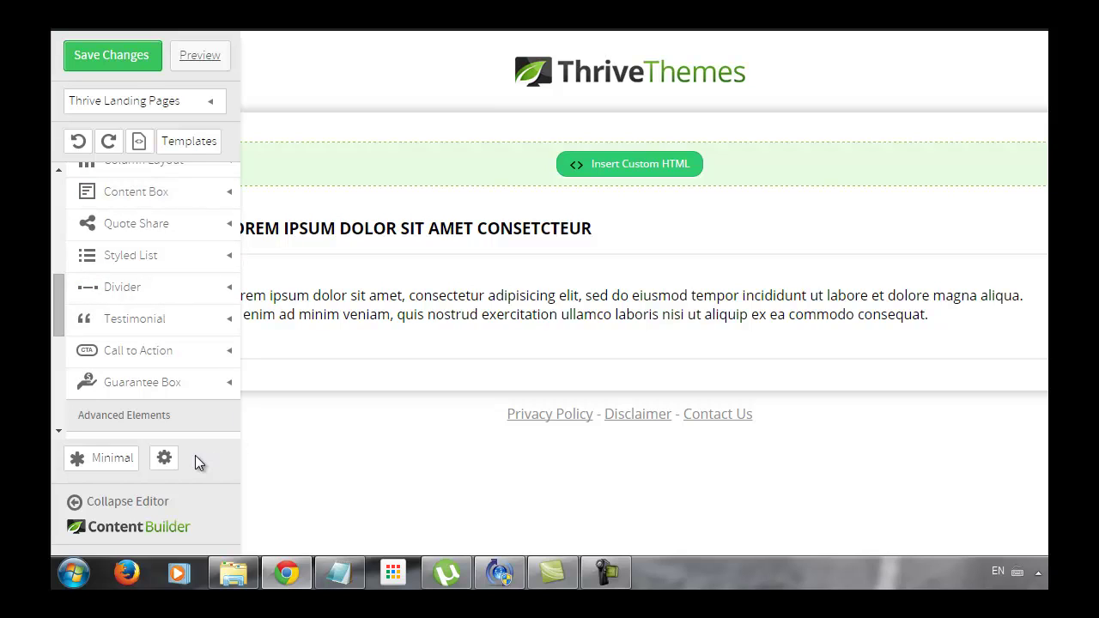
left_click(221, 229)
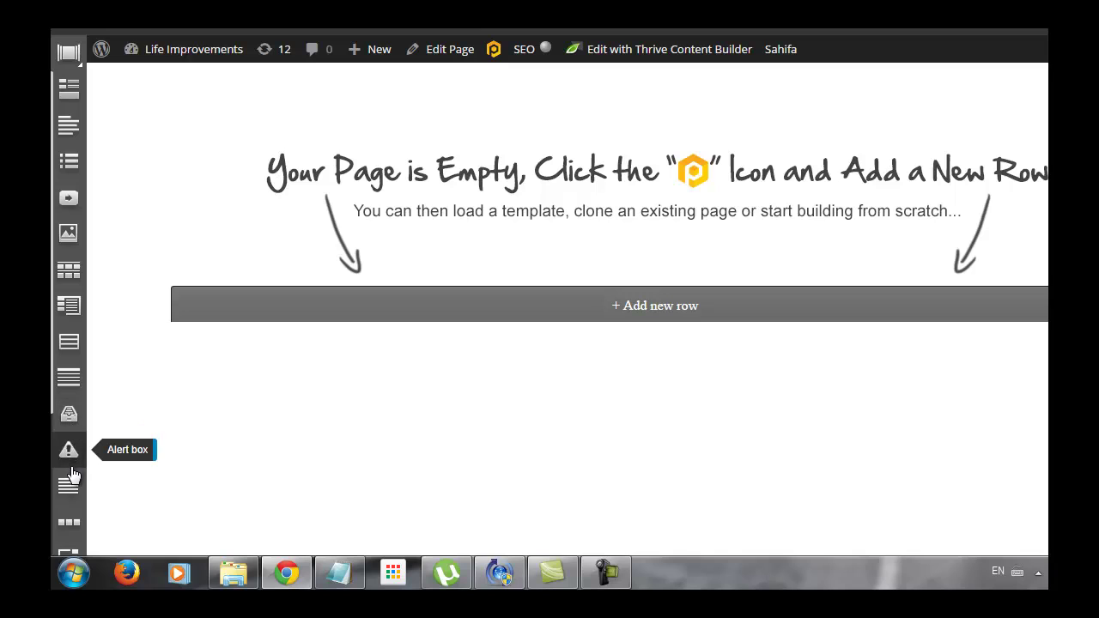
- On the empty ProfitBuilder page, add a new single-column row and place an FB Comments element in it
scroll(82, 512, "down", 1)
scroll(83, 510, "down", 5)
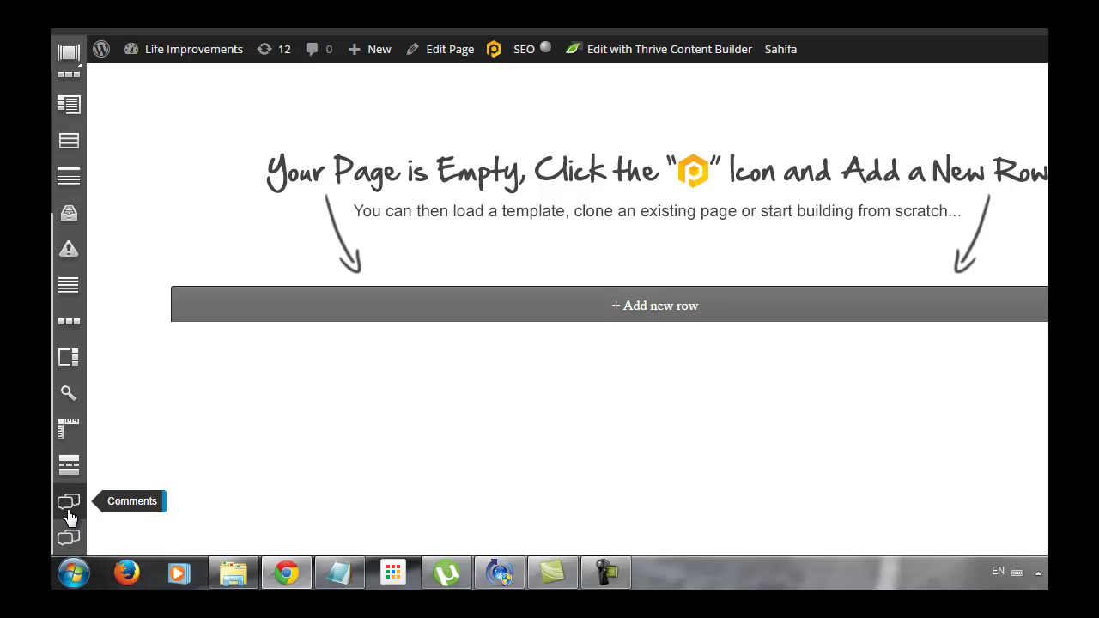
left_click(633, 307)
left_click(208, 372)
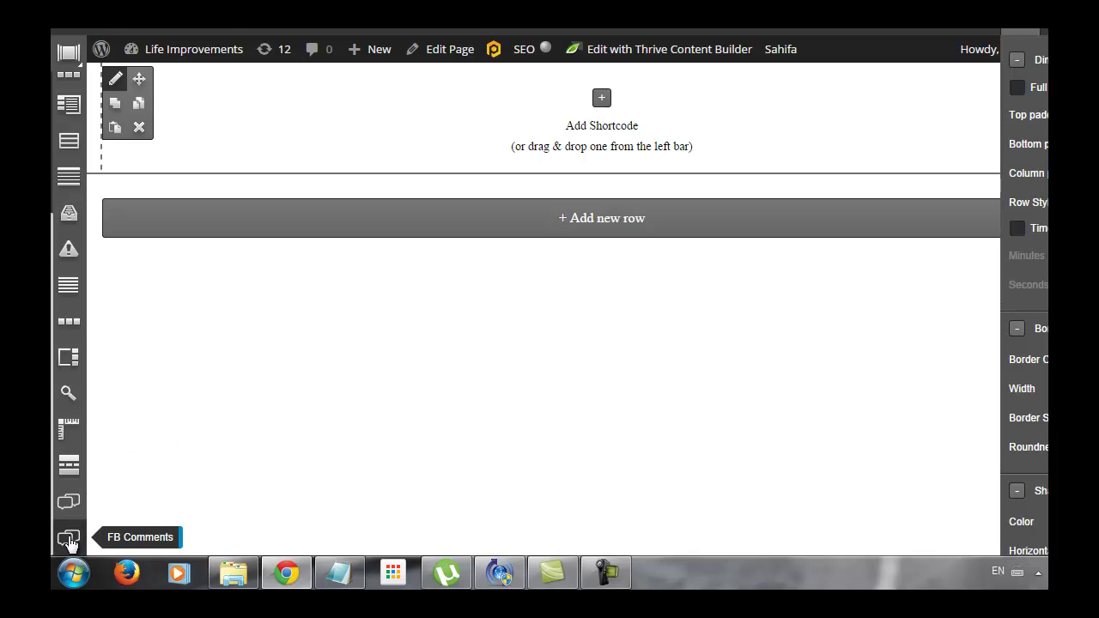
left_click_drag(584, 111, 584, 113)
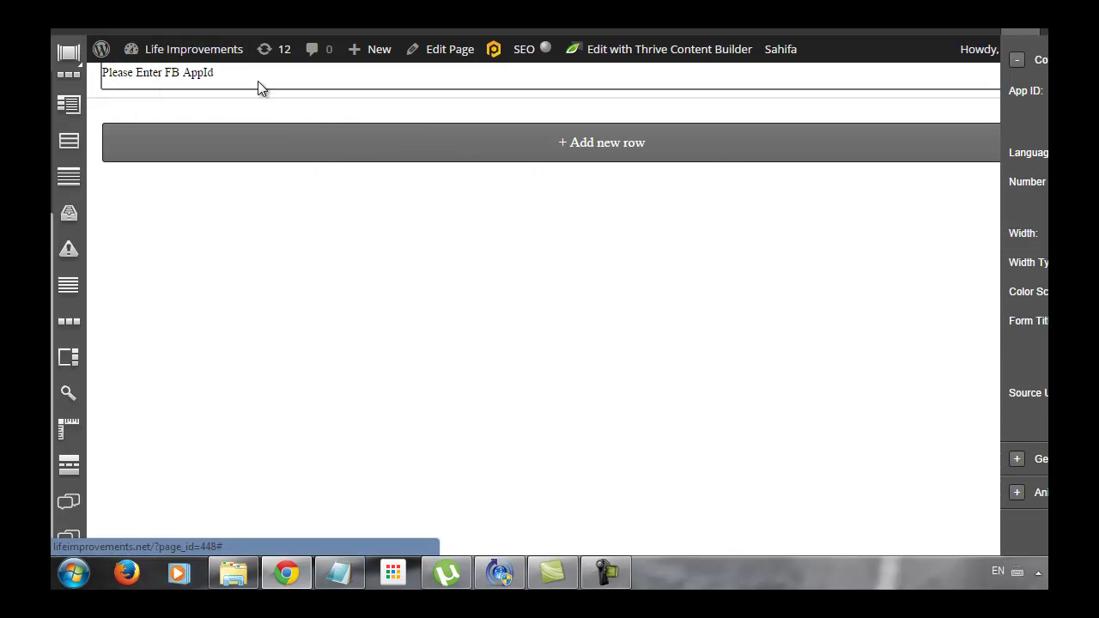
mouse_move(203, 74)
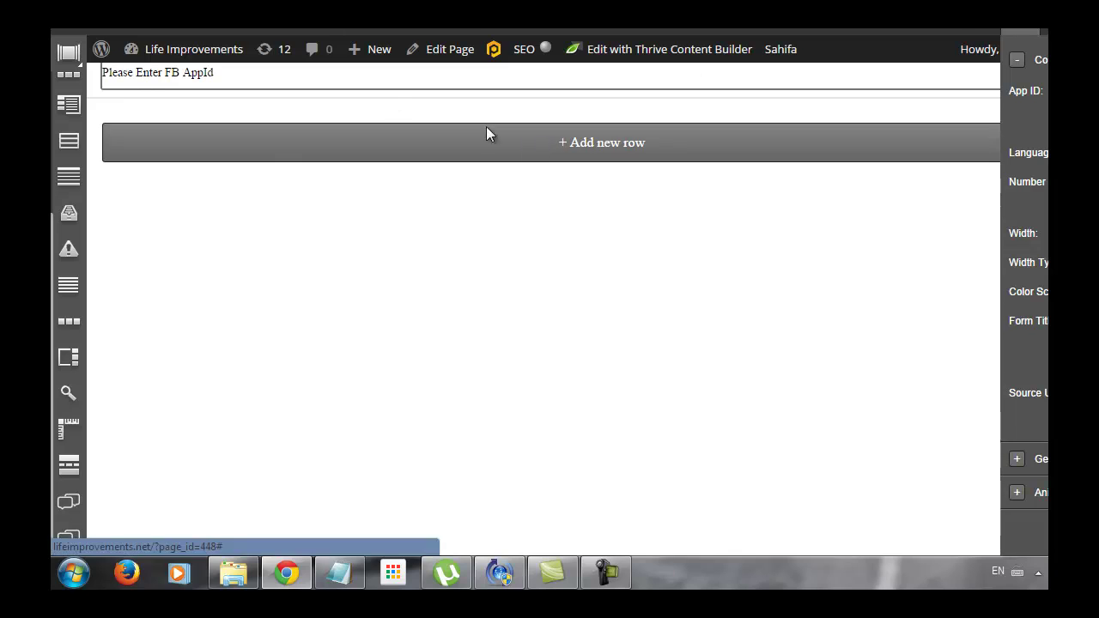
- Switch to the Charts, Bars, Counters shortcode group and add a new two-column row below the FB Comments row
left_click(70, 54)
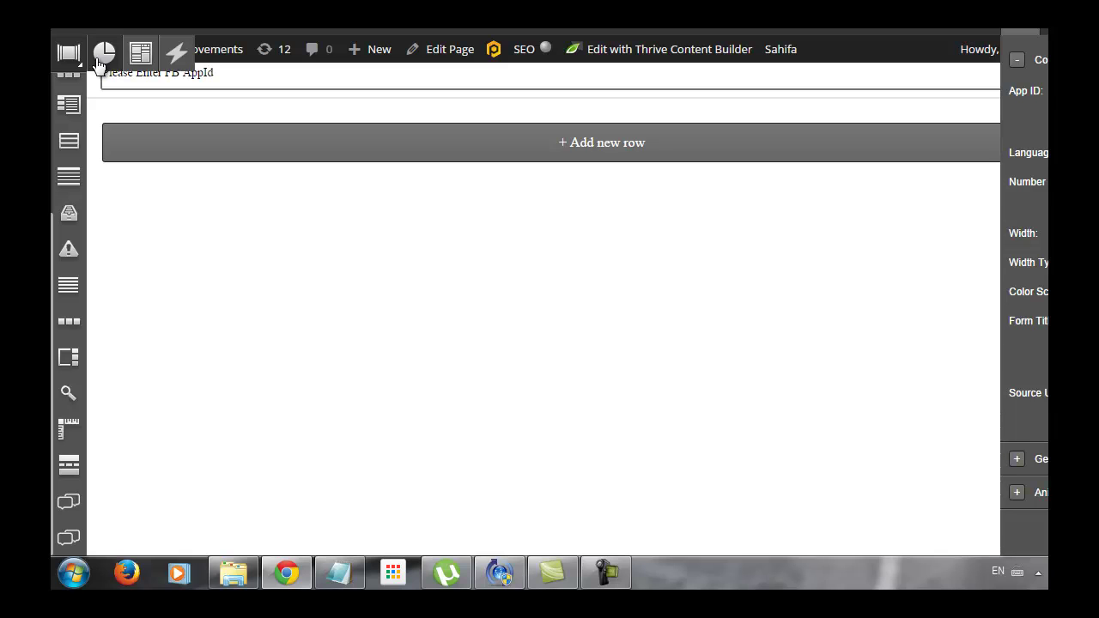
left_click(103, 55)
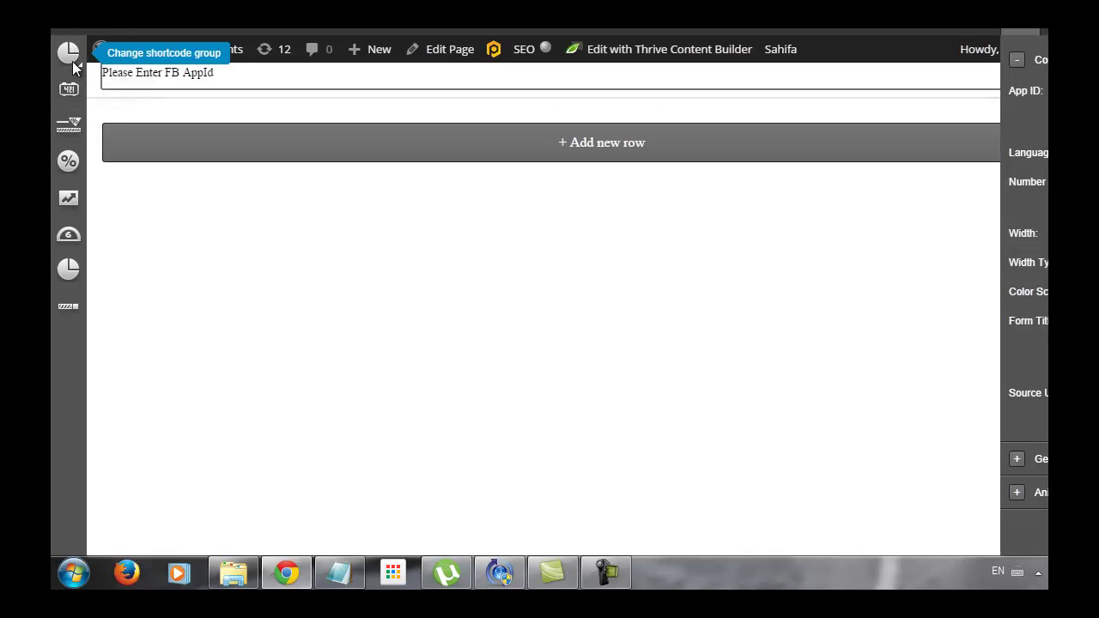
left_click(419, 159)
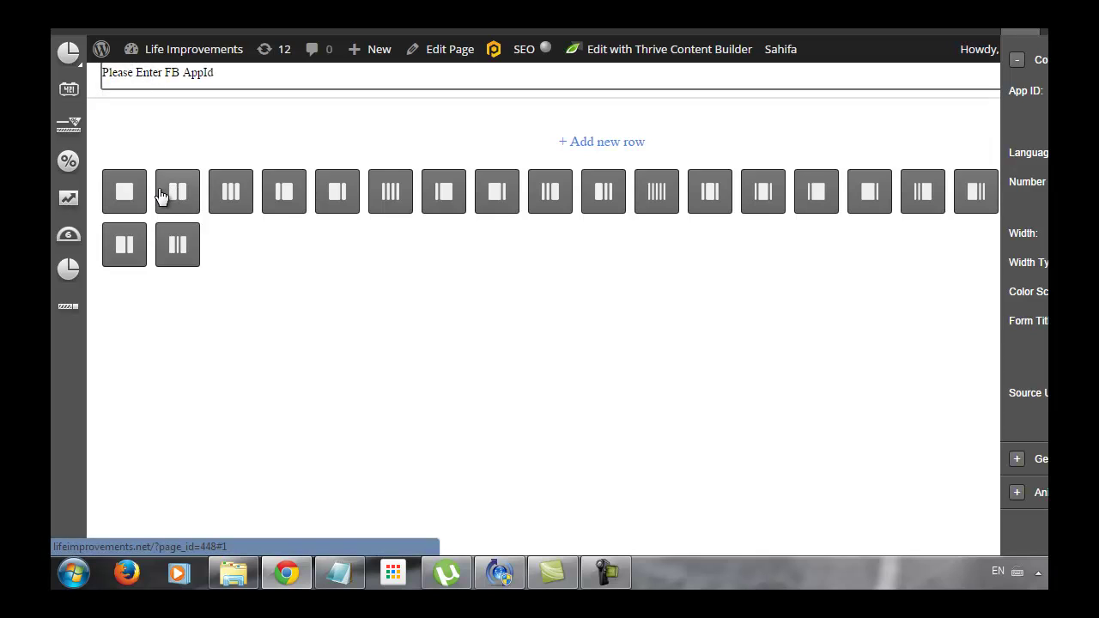
left_click(158, 191)
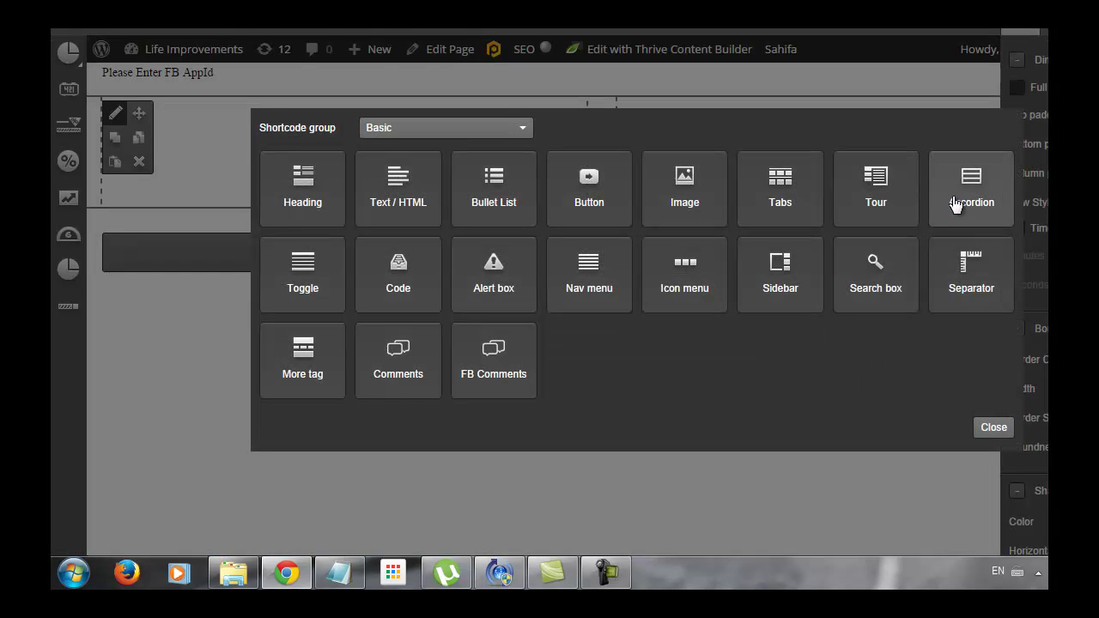
- Place a Graph from the Charts, Bars, Counters group in the first column of the two-column row
left_click(502, 129)
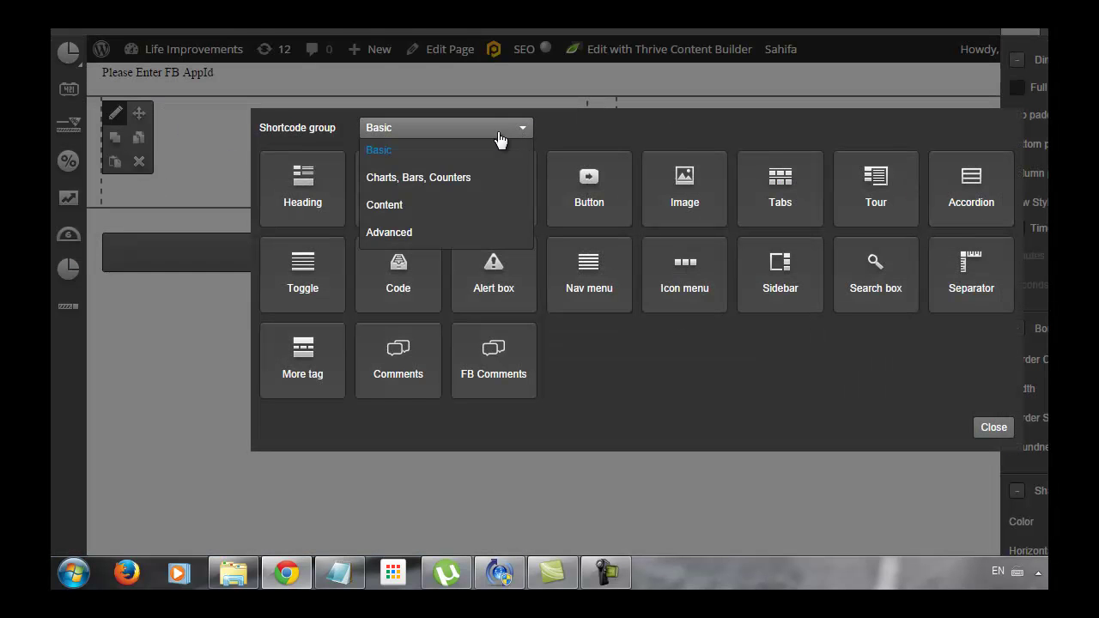
left_click(430, 174)
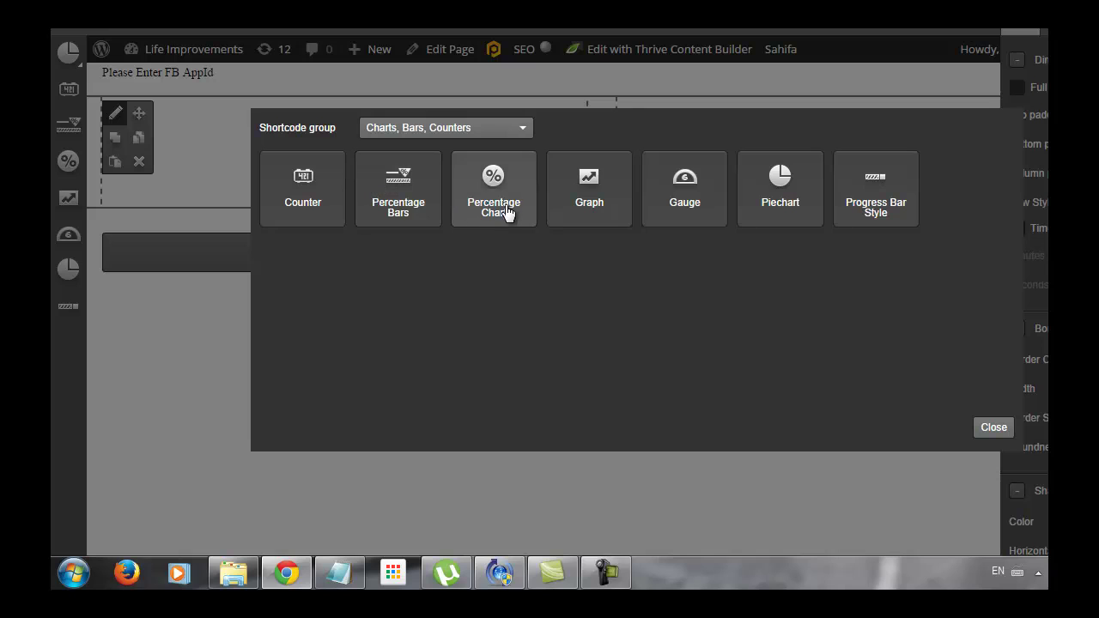
left_click(596, 203)
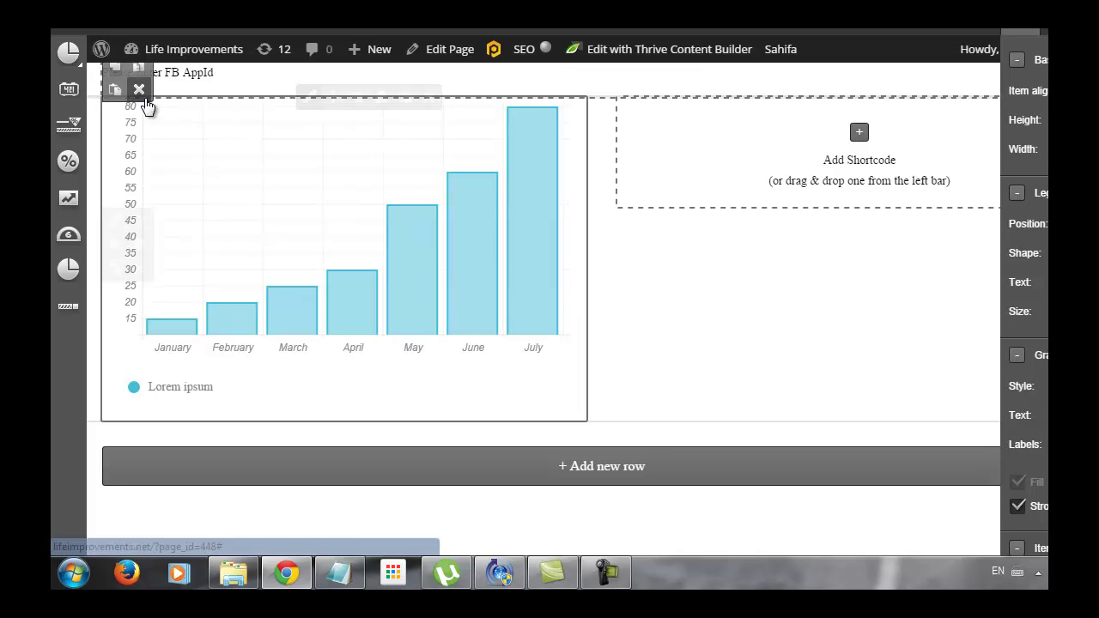
- Place a Gauge in the empty second column, beside the bar graph
mouse_move(176, 53)
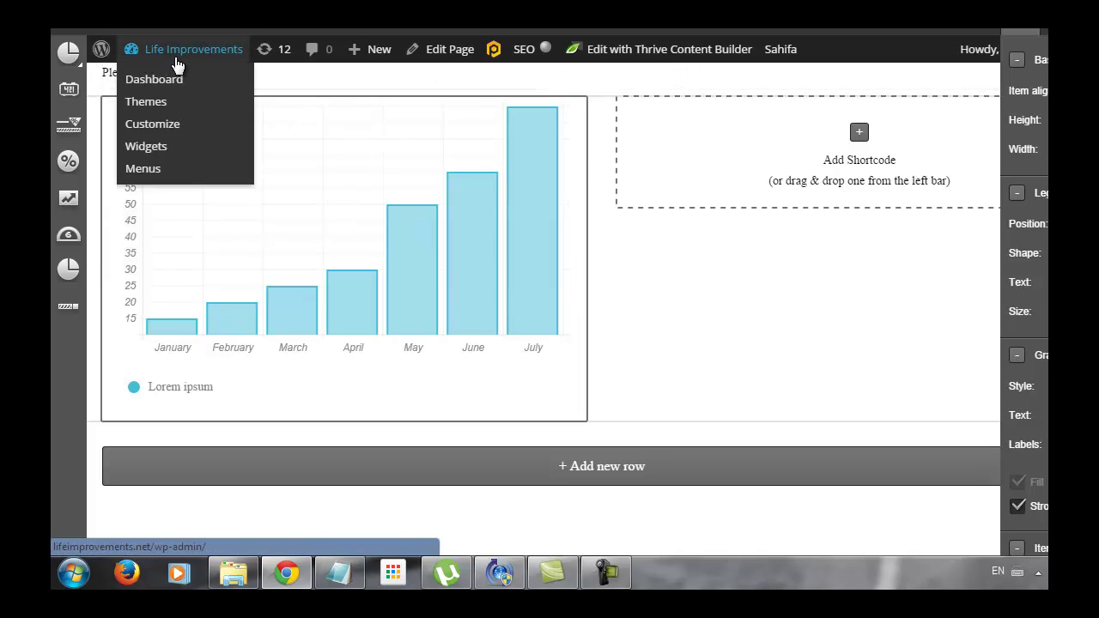
left_click(857, 133)
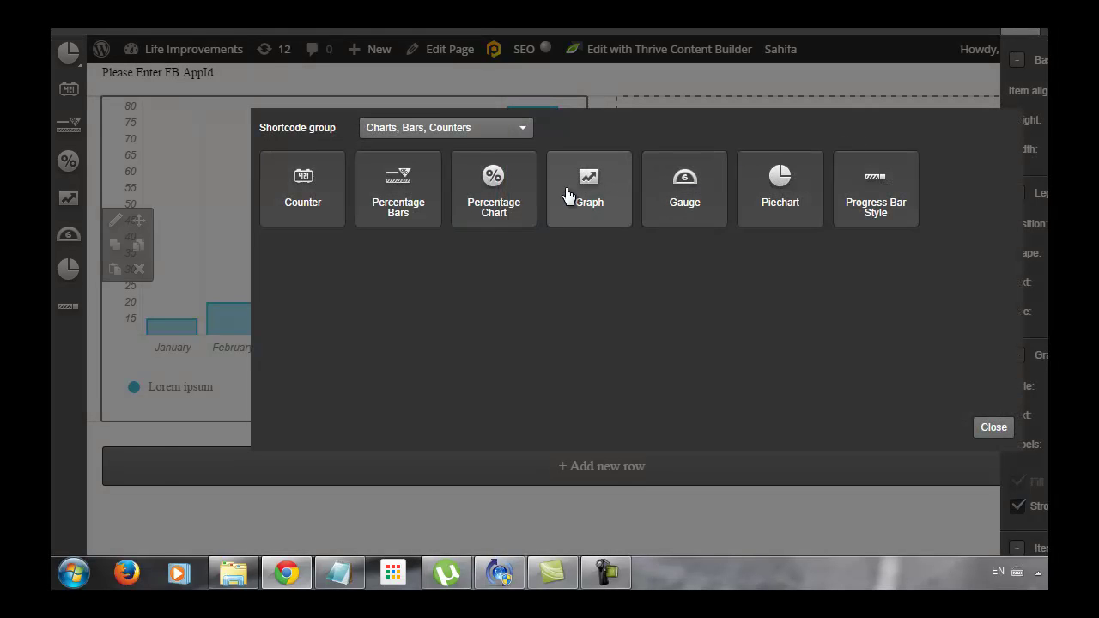
left_click(689, 206)
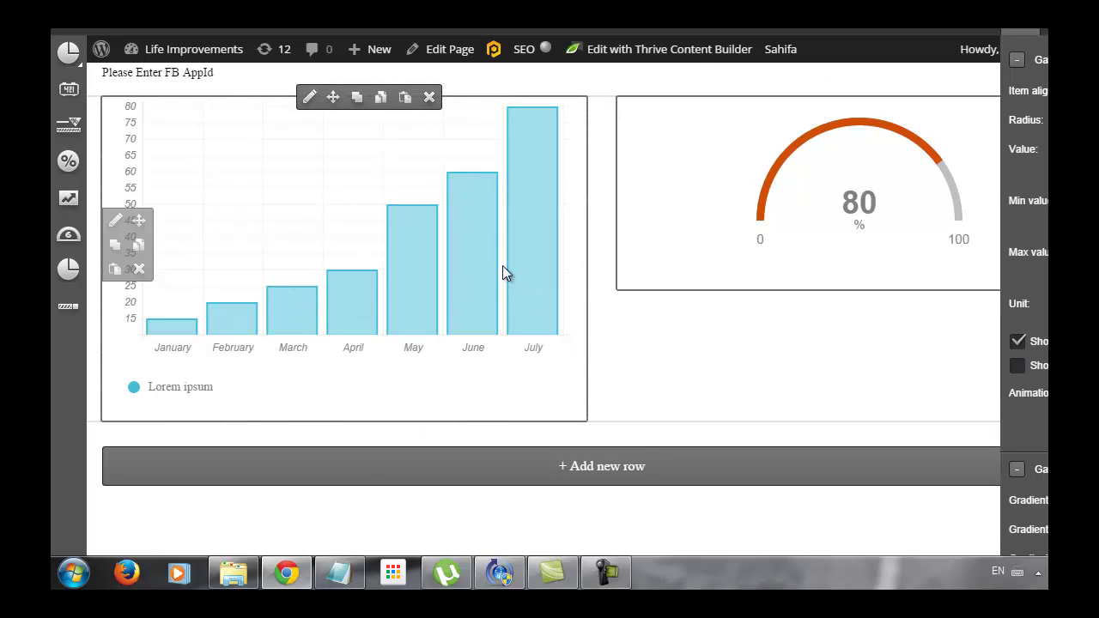
- Examine the shortcodes in the Advanced group, and switch back to the Basic group
left_click(76, 58)
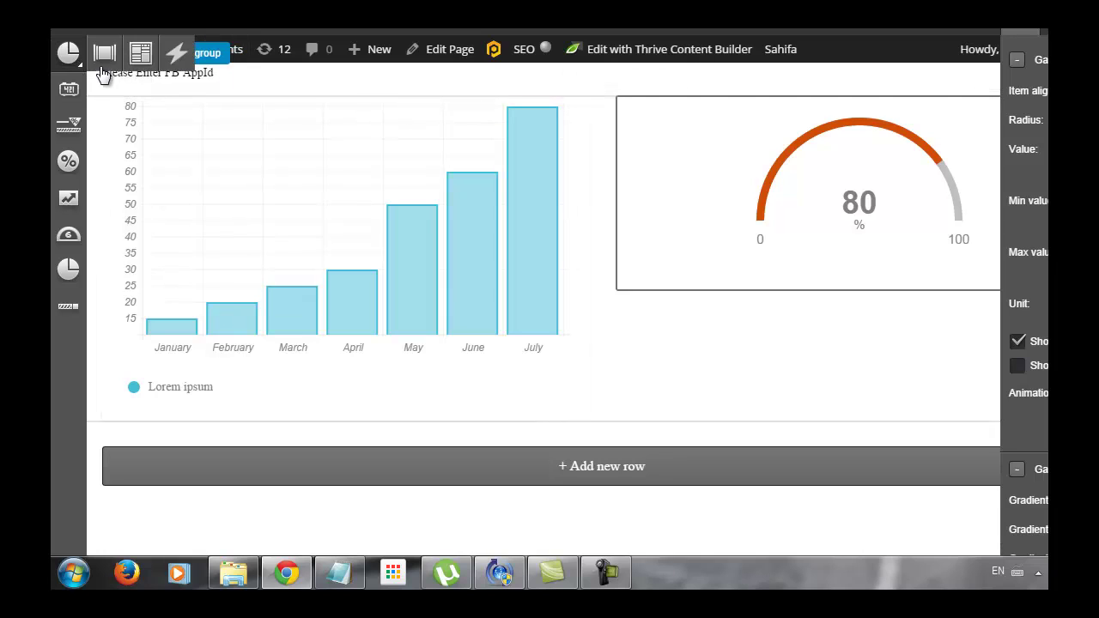
left_click(178, 54)
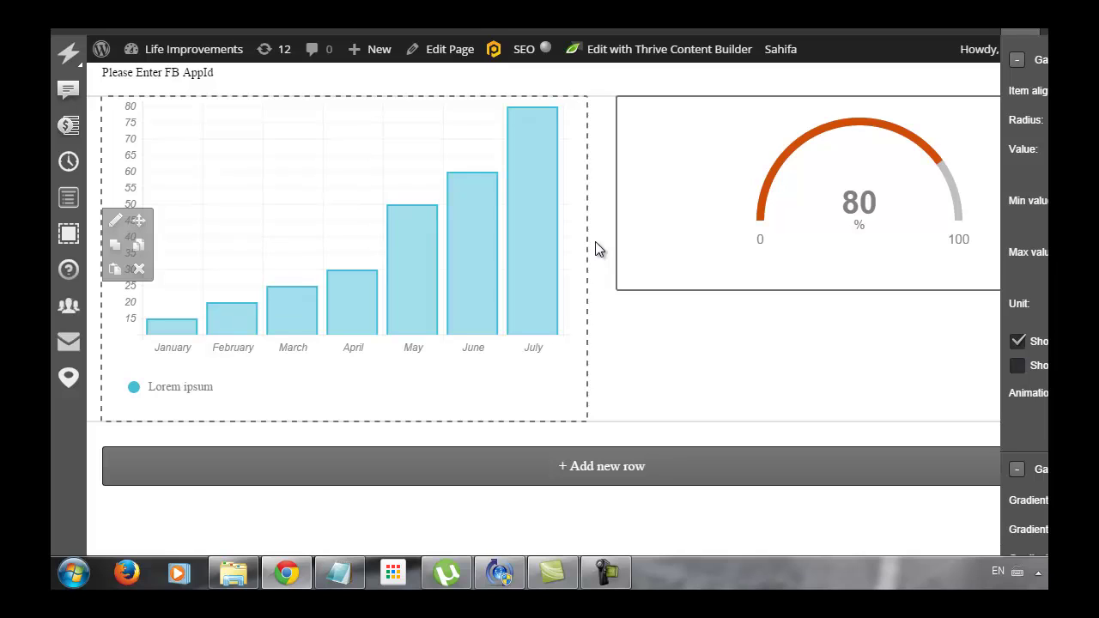
left_click(118, 84)
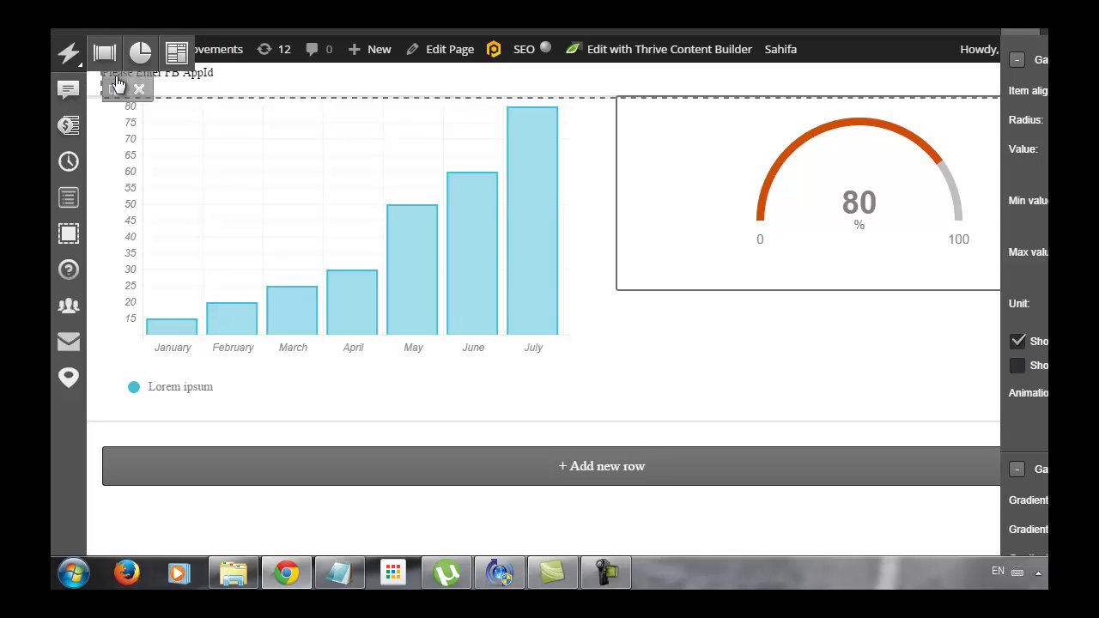
left_click(107, 52)
mouse_move(140, 66)
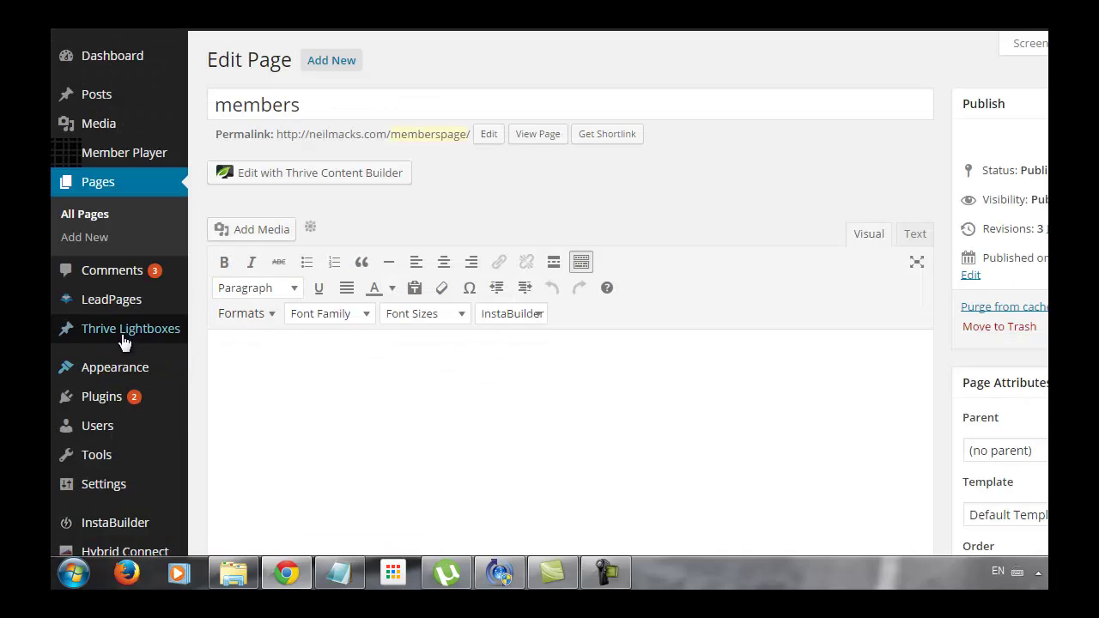
- In the WordPress admin of the site with the members page, show the Thrive Lightboxes options
mouse_move(122, 339)
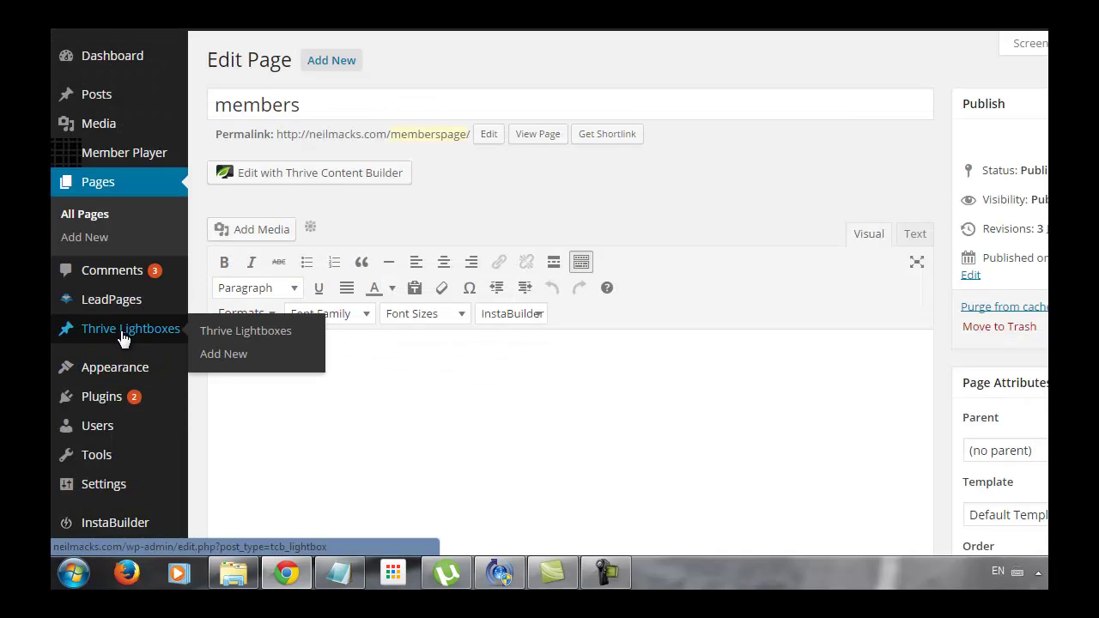